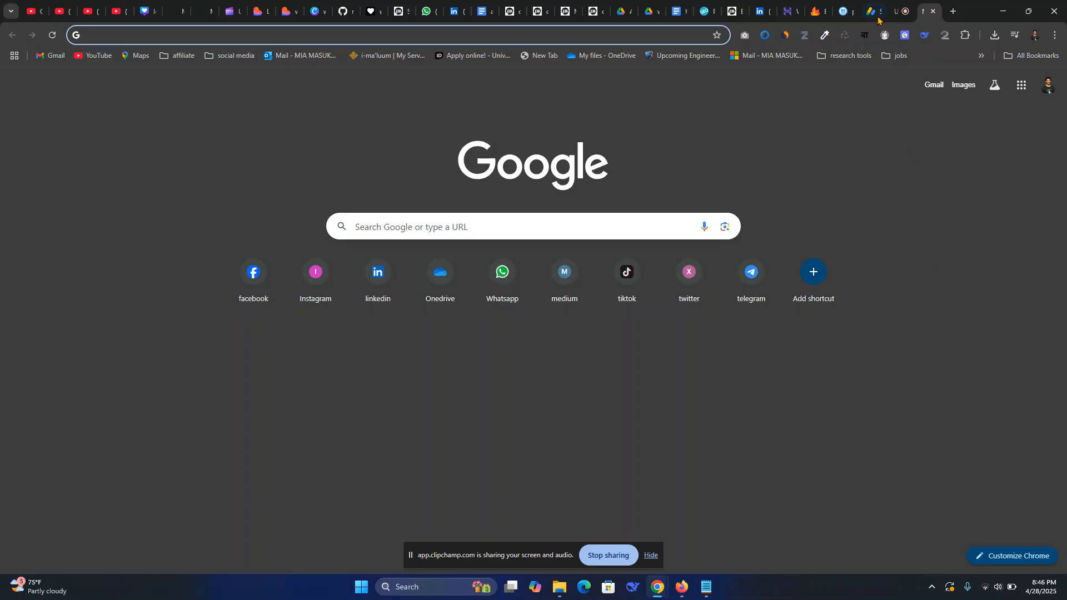
Check the google-adsense-account meta tag in the Blocksy theme's header.php in the WordPress theme file editor
click(818, 7)
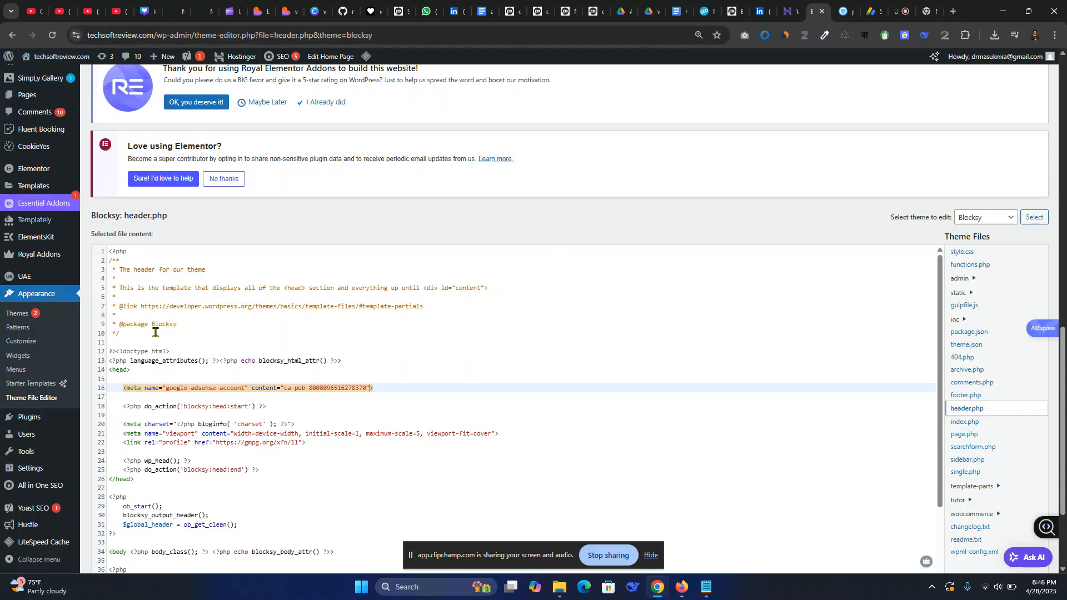
click(395, 390)
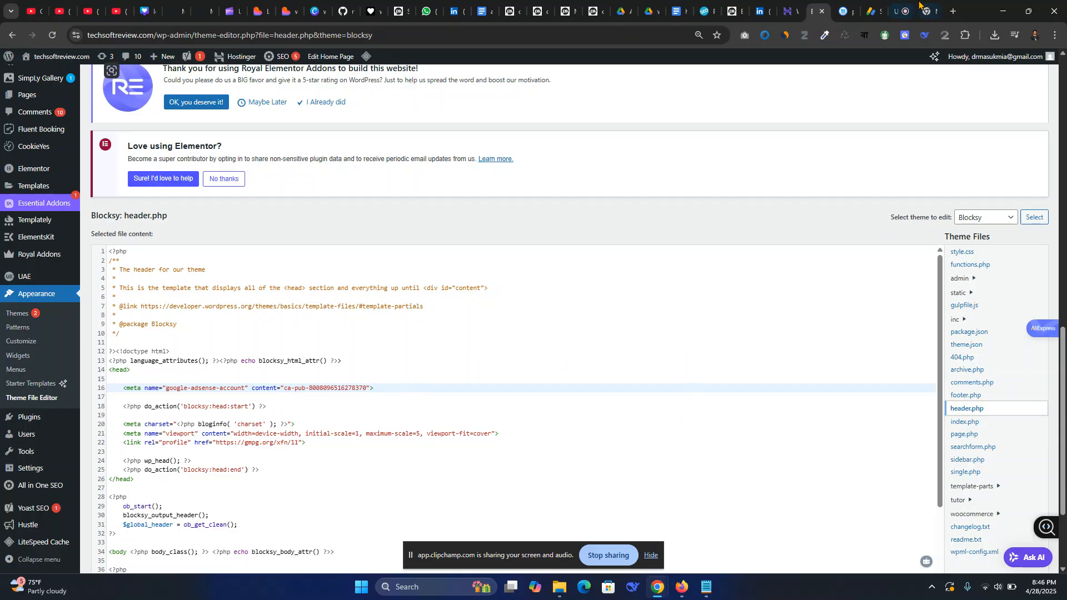
In AdSense, compare the code snippet, Ads.txt snippet and meta tag verification methods for techsoftreview.com
click(874, 11)
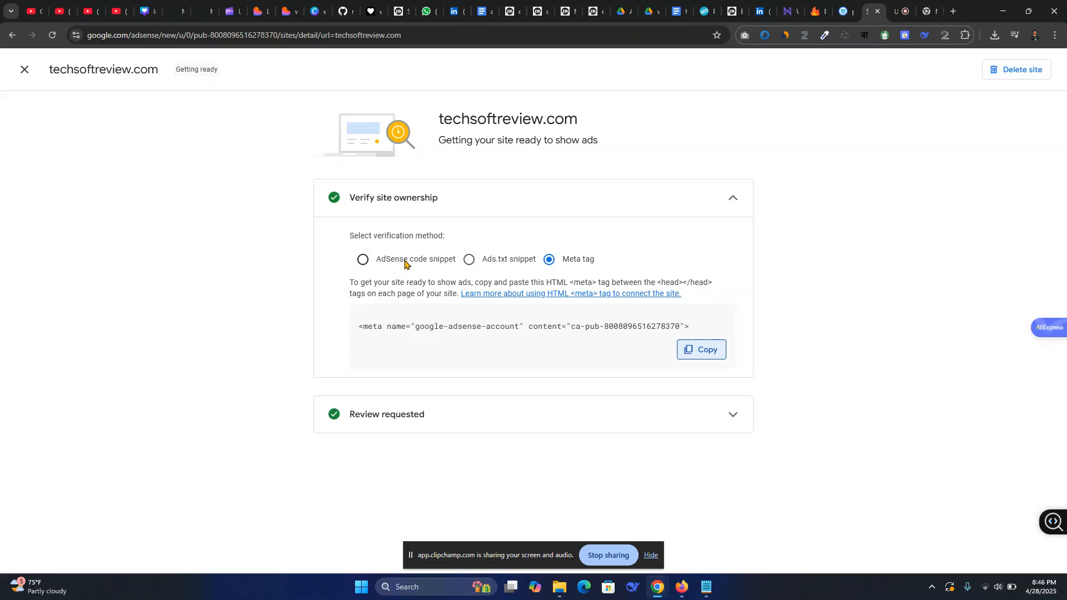
click(363, 259)
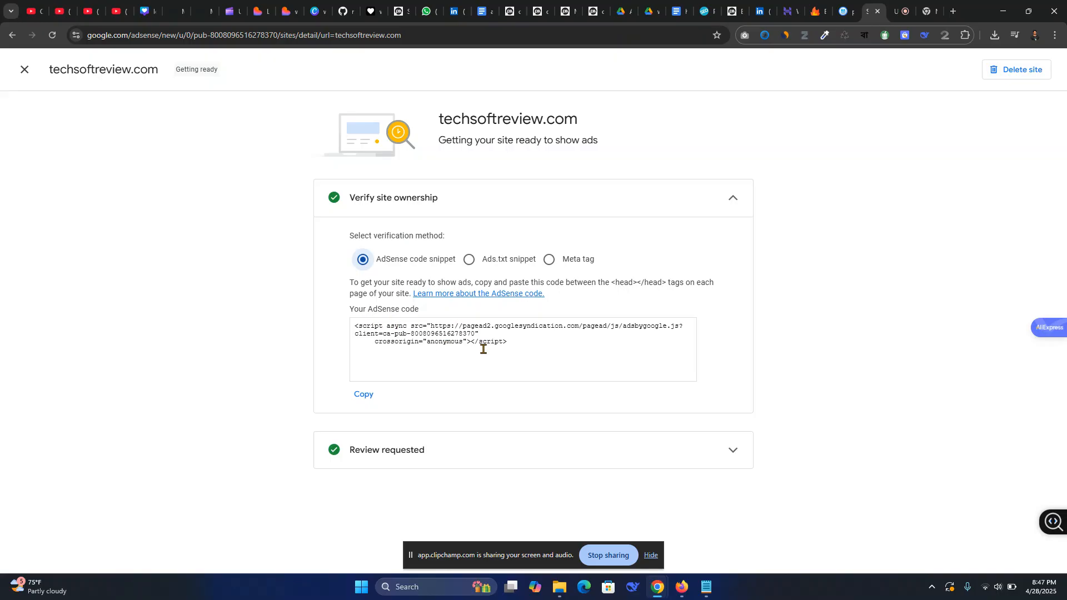
click(398, 327)
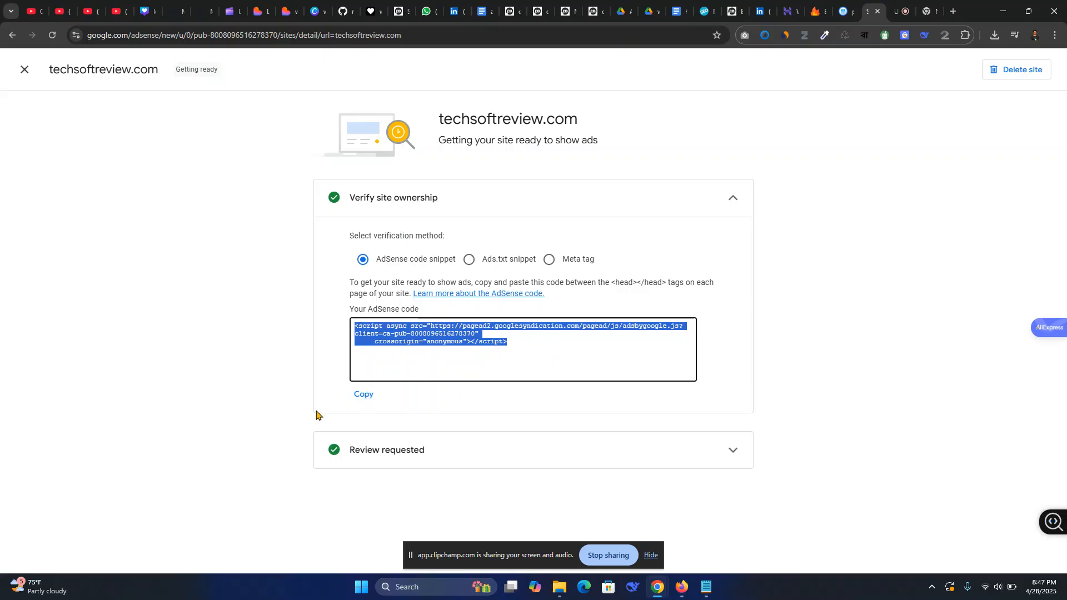
click(368, 397)
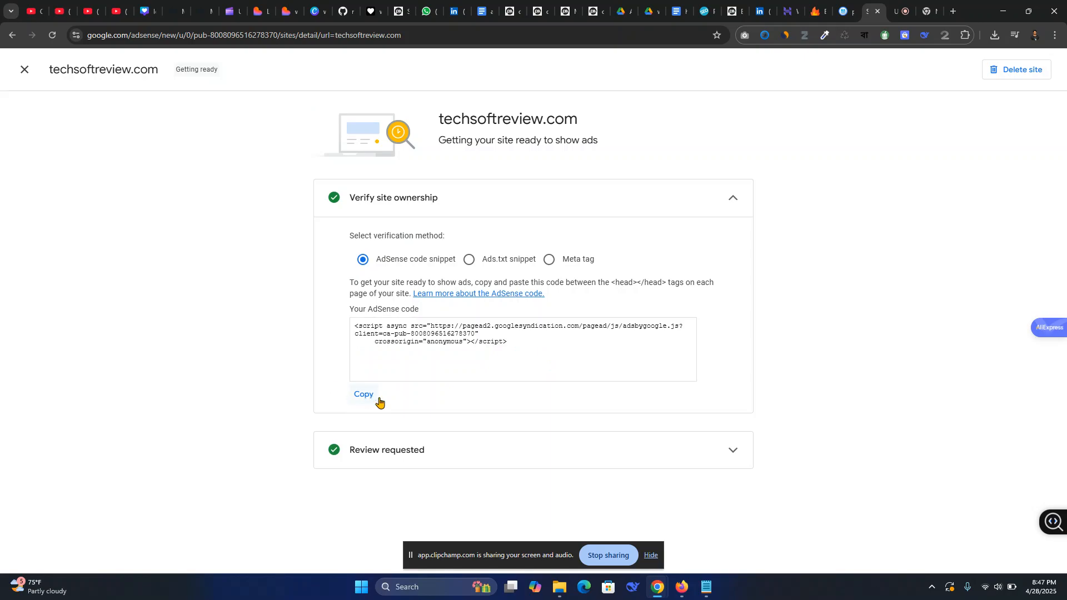
click(651, 556)
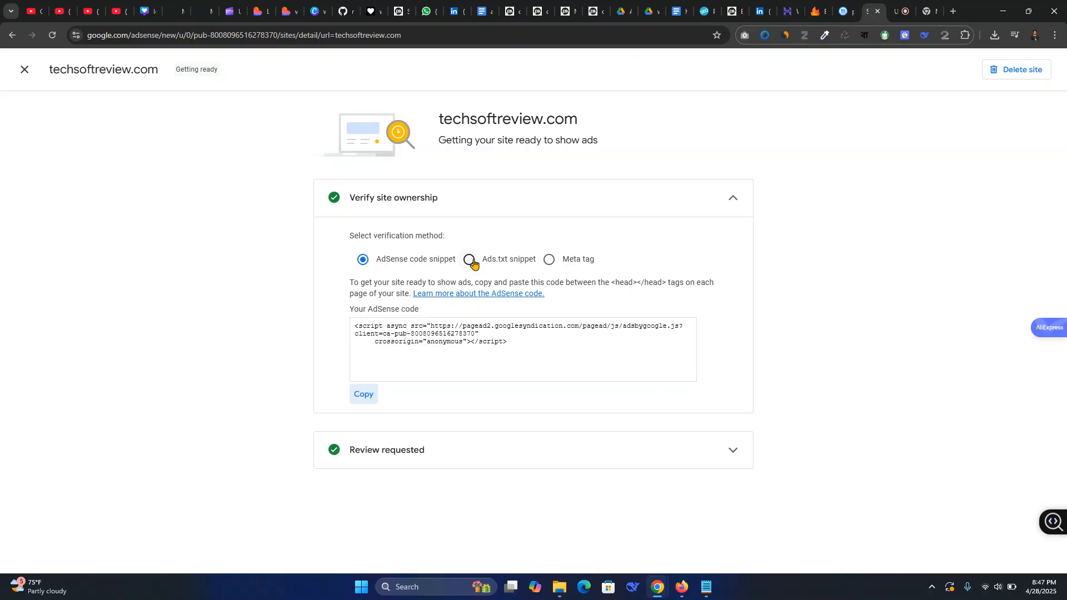
click(469, 260)
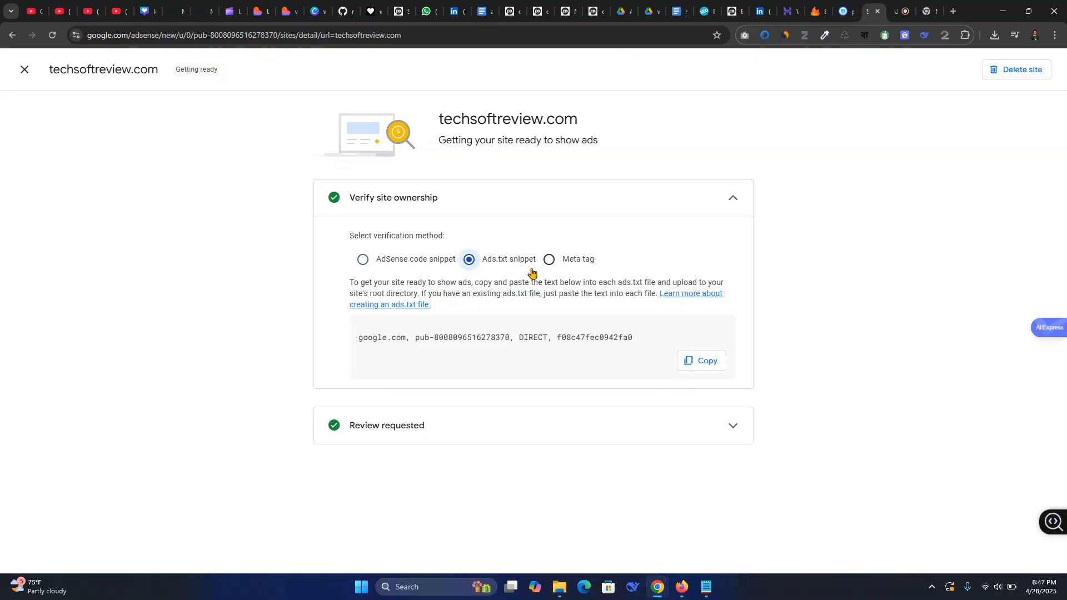
click(550, 262)
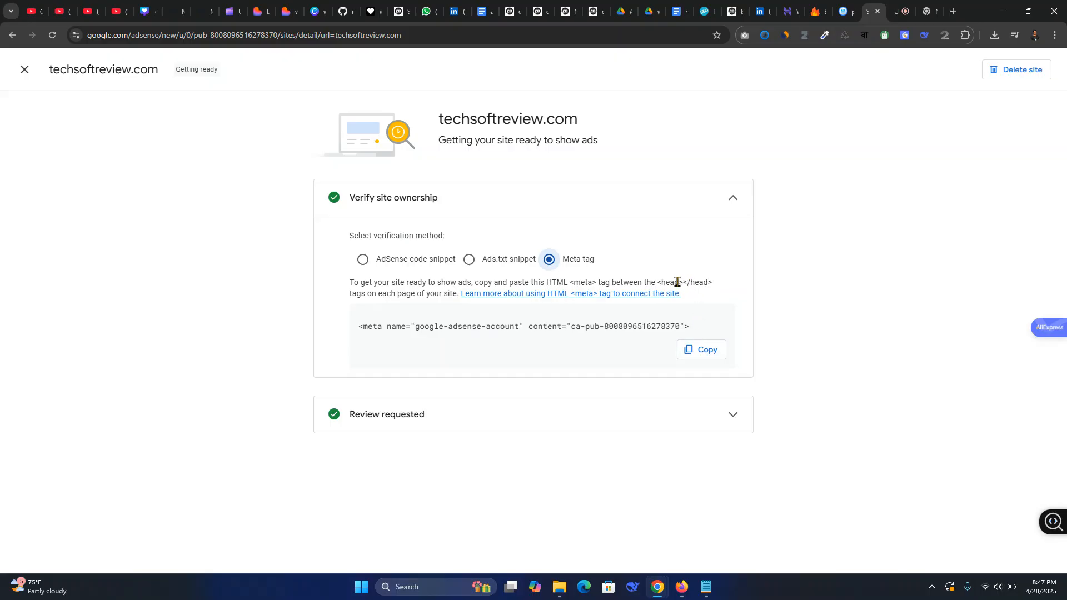
Copy the AdSense meta tag and compare it with the one in the head section of WordPress's header.php
click(704, 357)
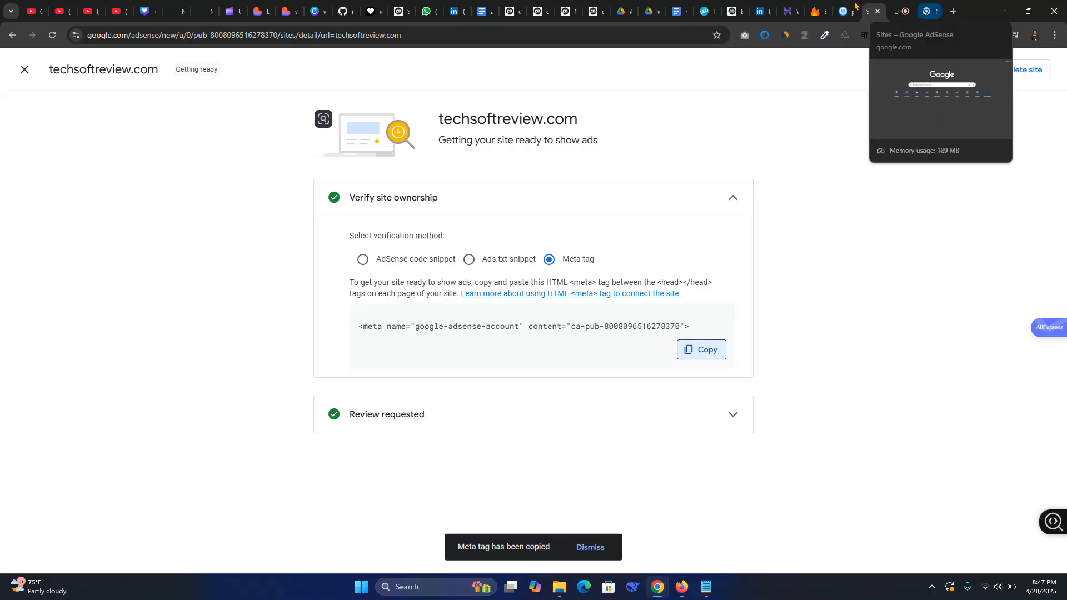
click(816, 4)
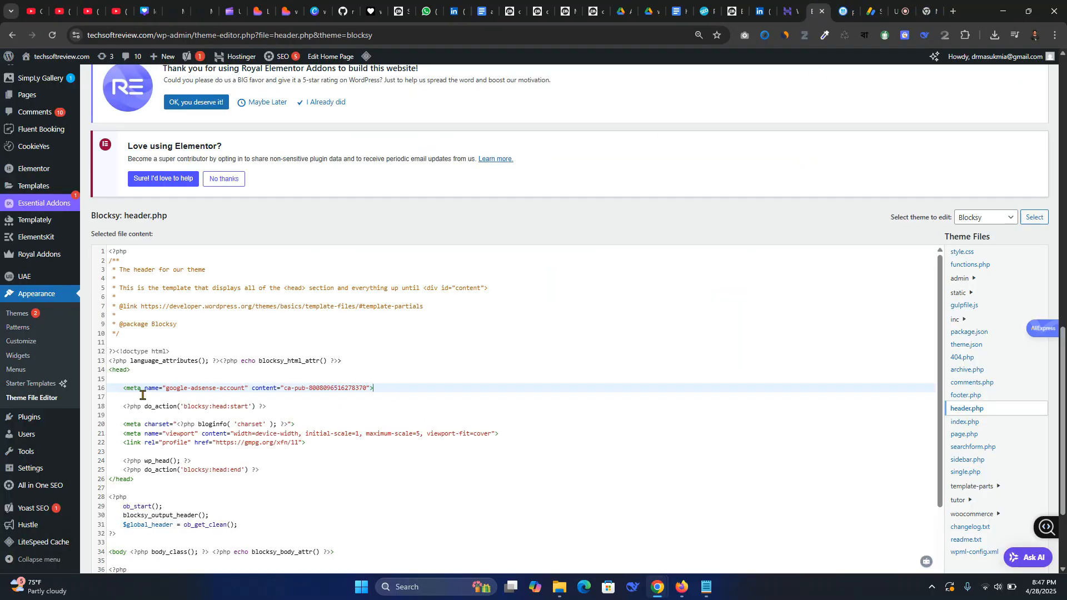
drag(124, 388, 393, 390)
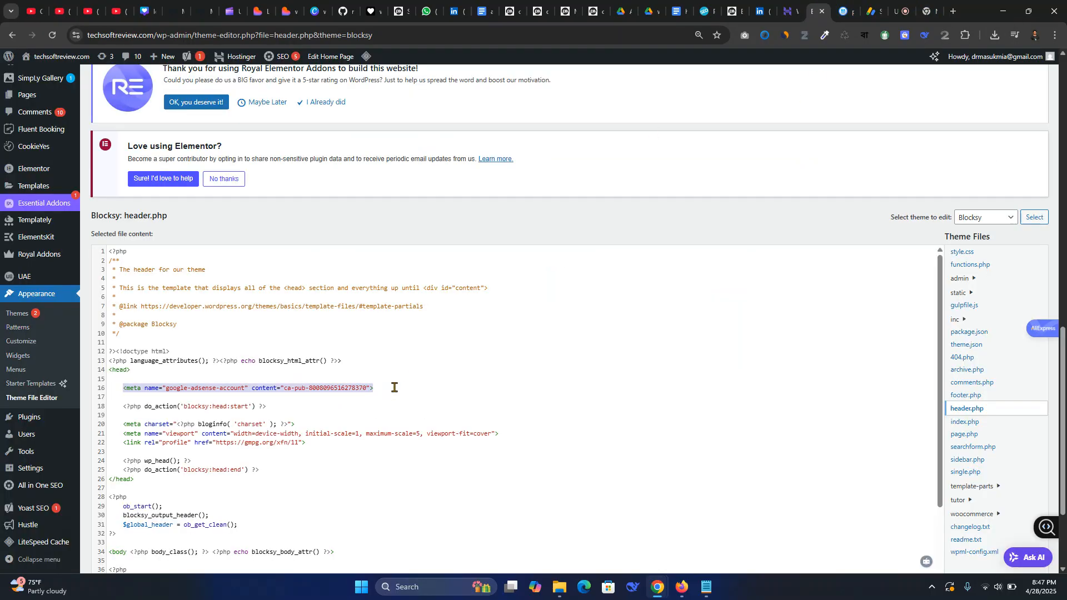
click(395, 388)
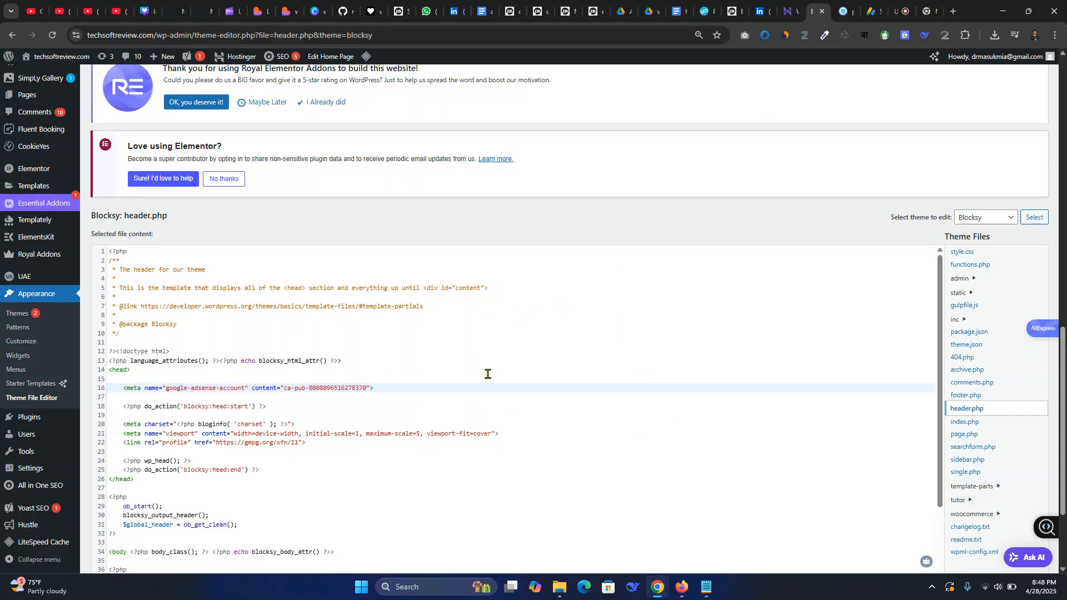
Switch to AdSense and delete techsoftreview.com from the account's sites
click(870, 10)
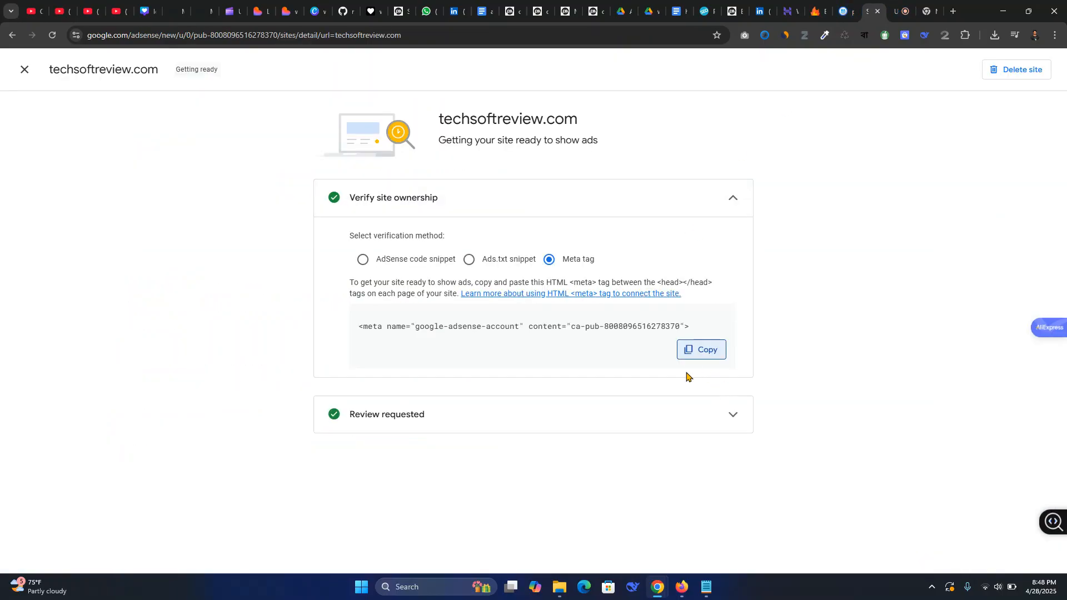
click(710, 416)
click(709, 417)
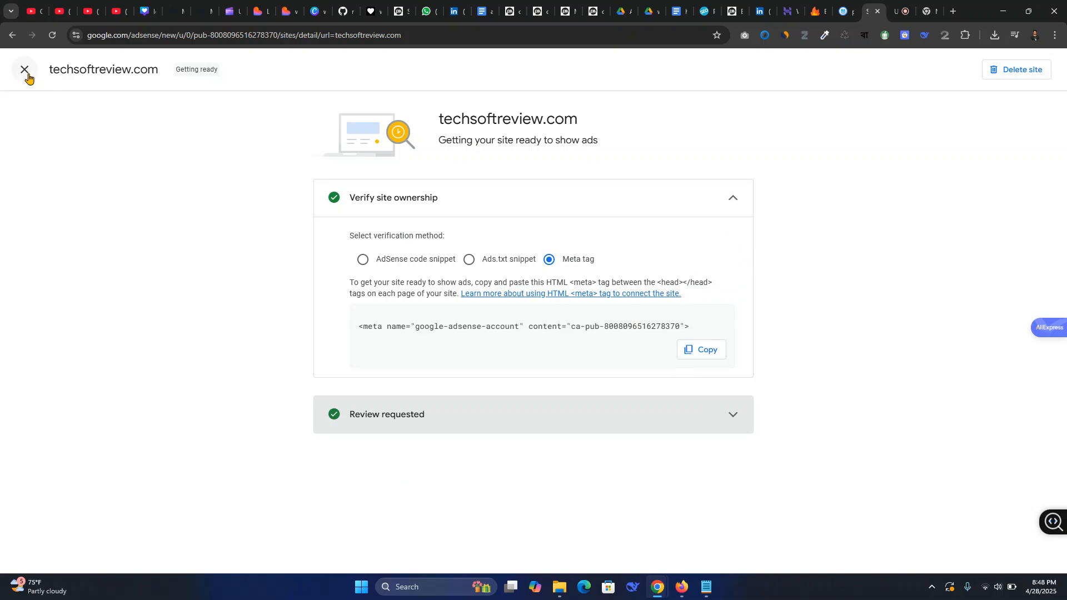
click(1012, 69)
click(640, 346)
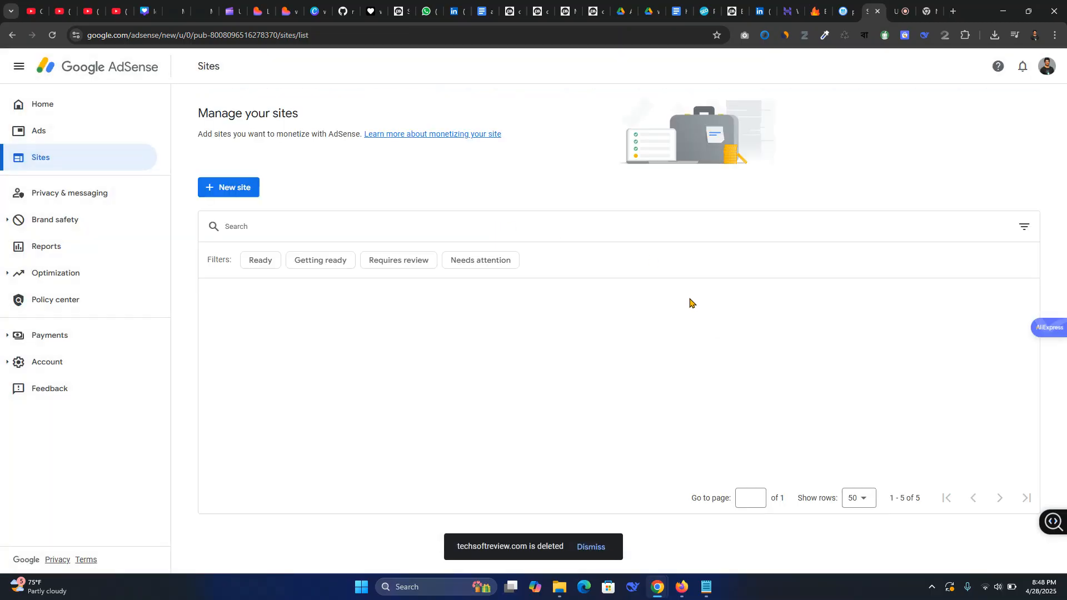
click(237, 191)
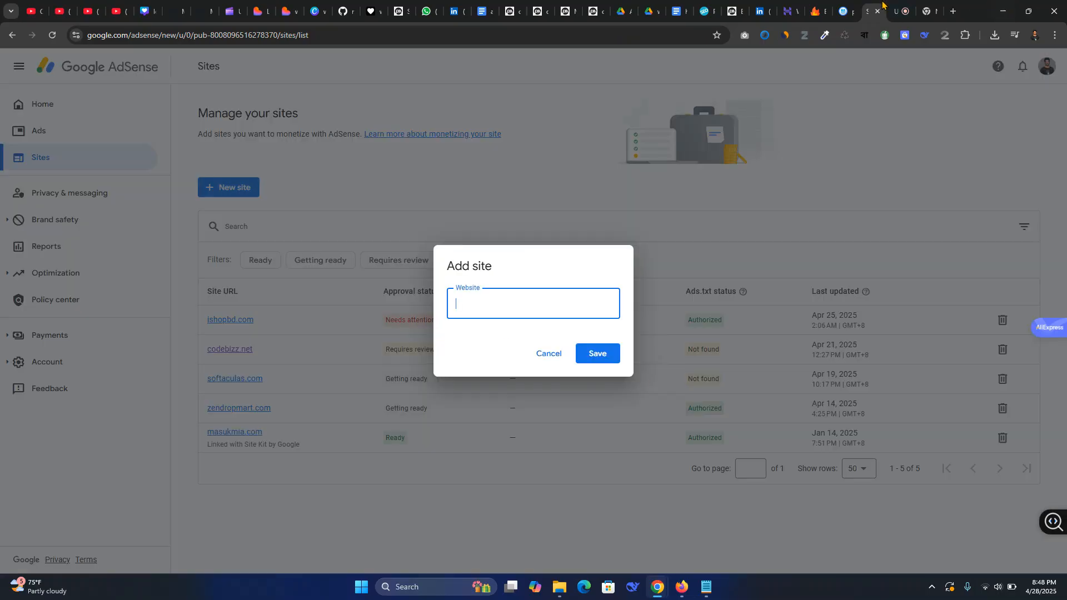
click(816, 11)
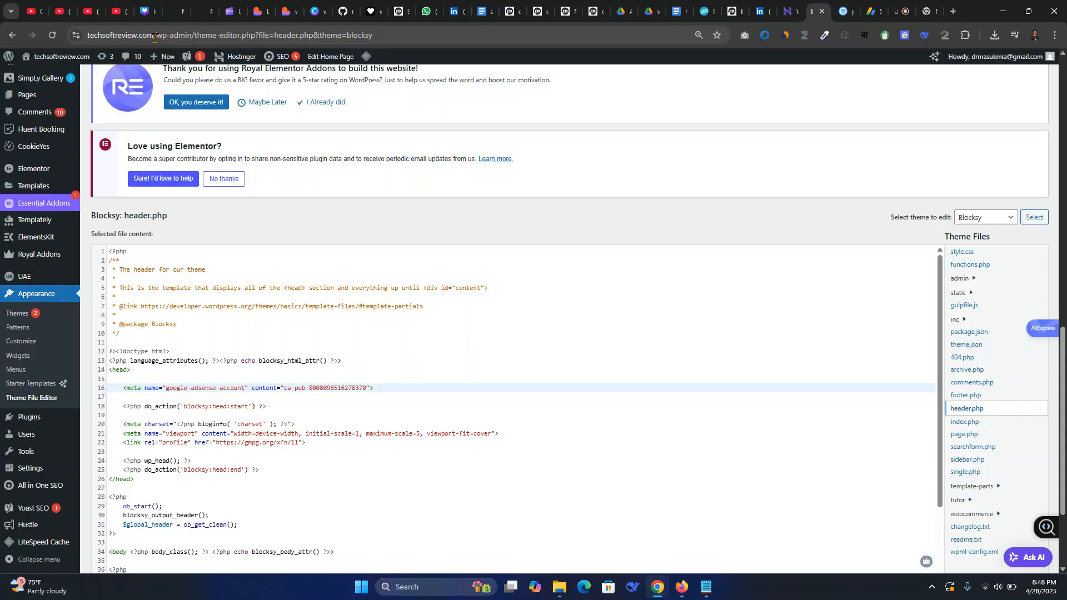
drag(155, 38, 88, 35)
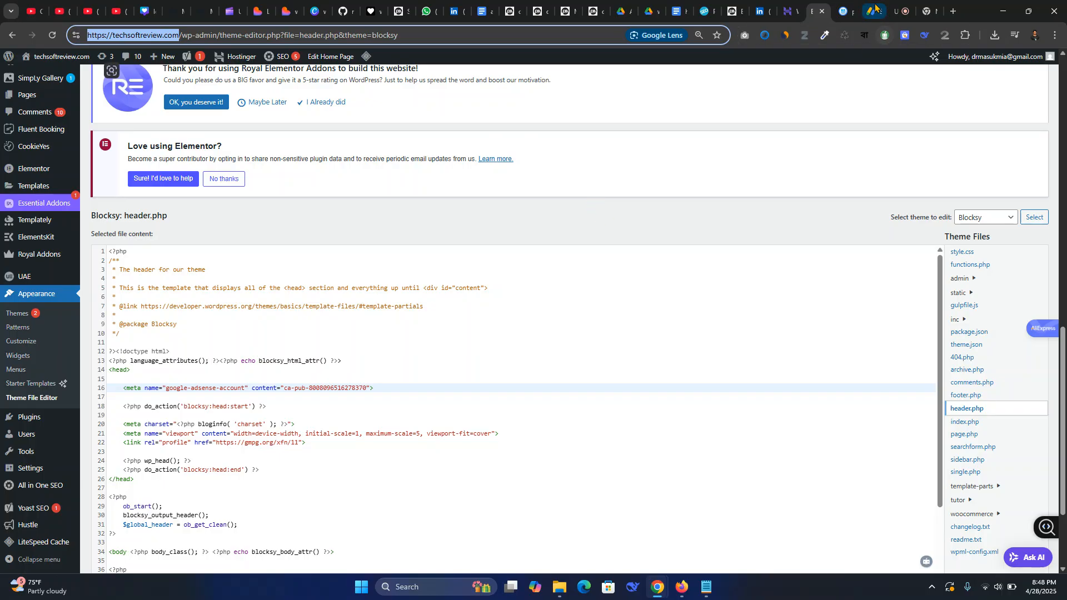
click(181, 36)
drag(167, 39, 81, 41)
click(756, 131)
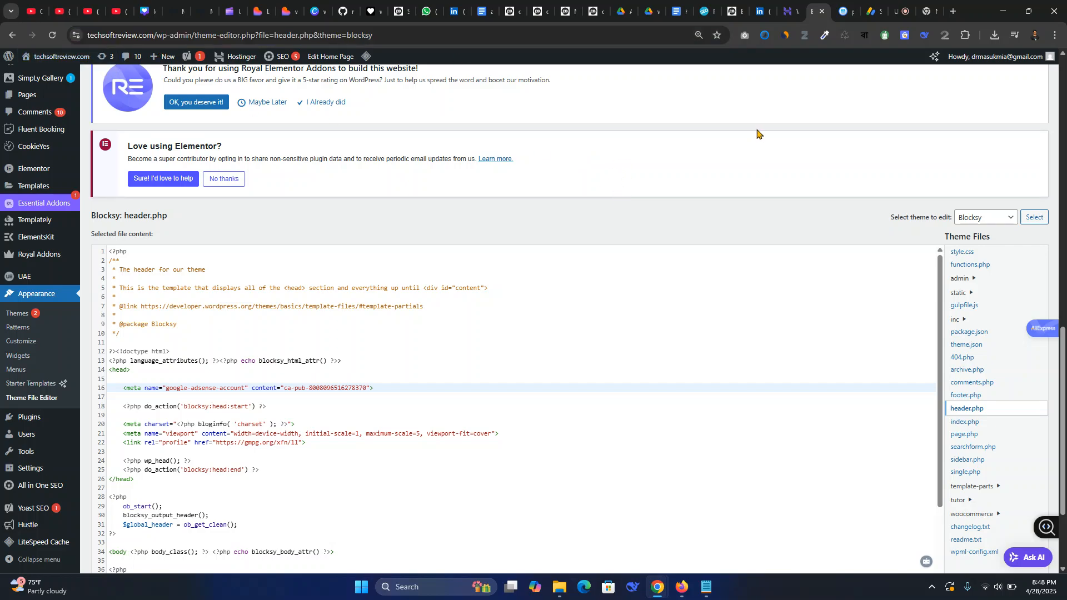
click(879, 5)
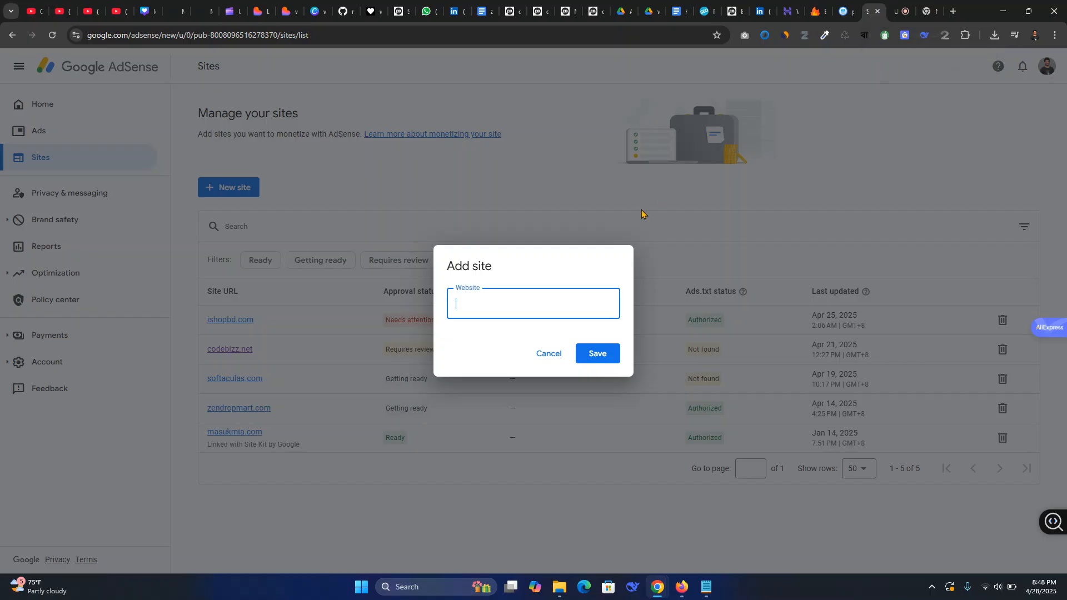
key(ctrl+v)
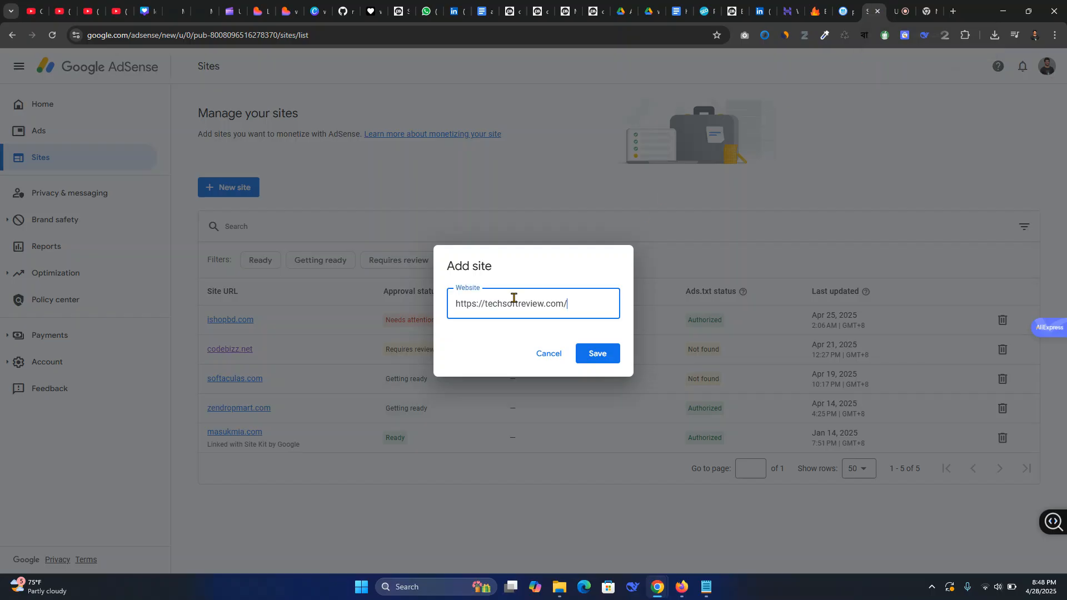
click(602, 357)
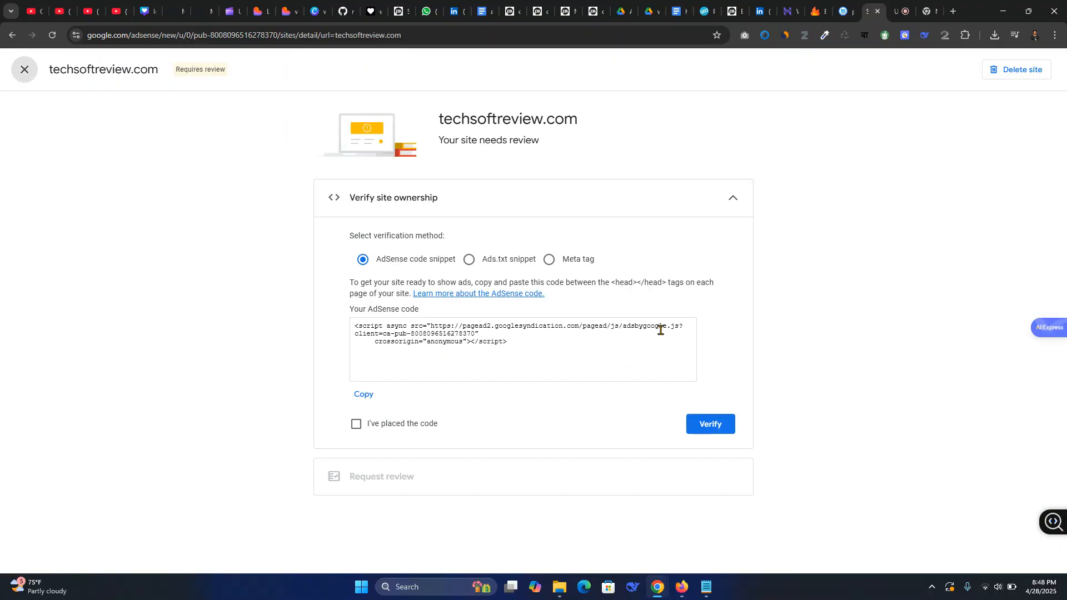
Choose Meta tag as the verification method, copy the tag and check it against the line below the opening head tag in header.php
click(550, 261)
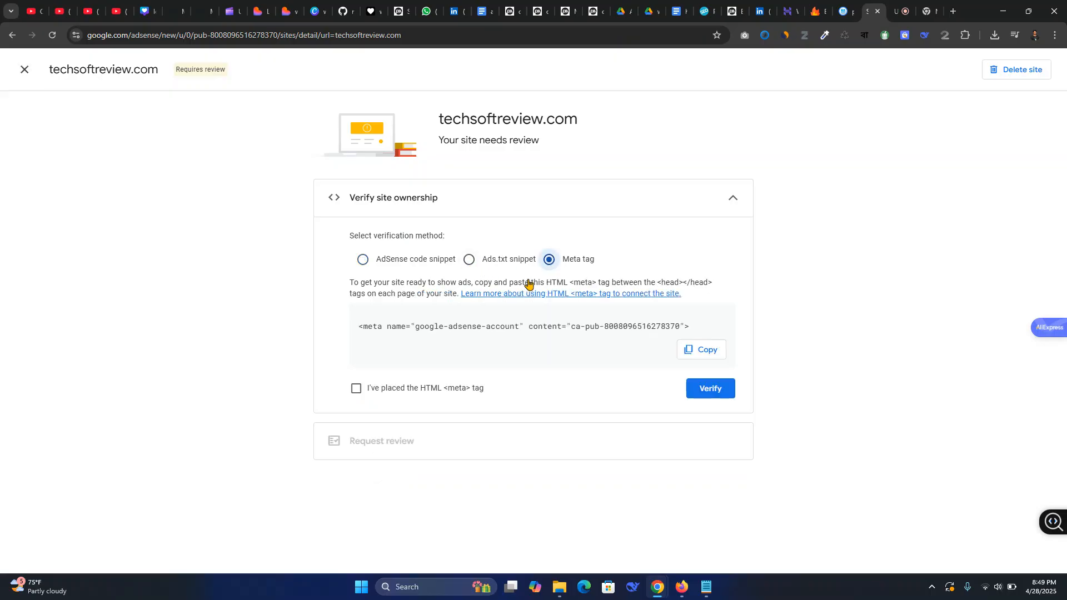
click(704, 351)
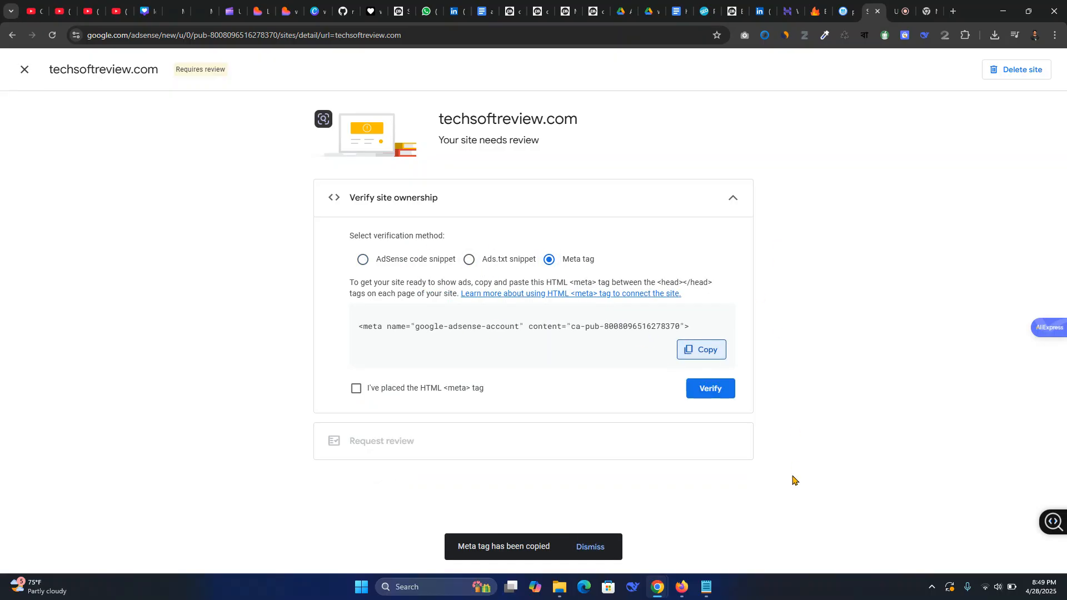
click(815, 9)
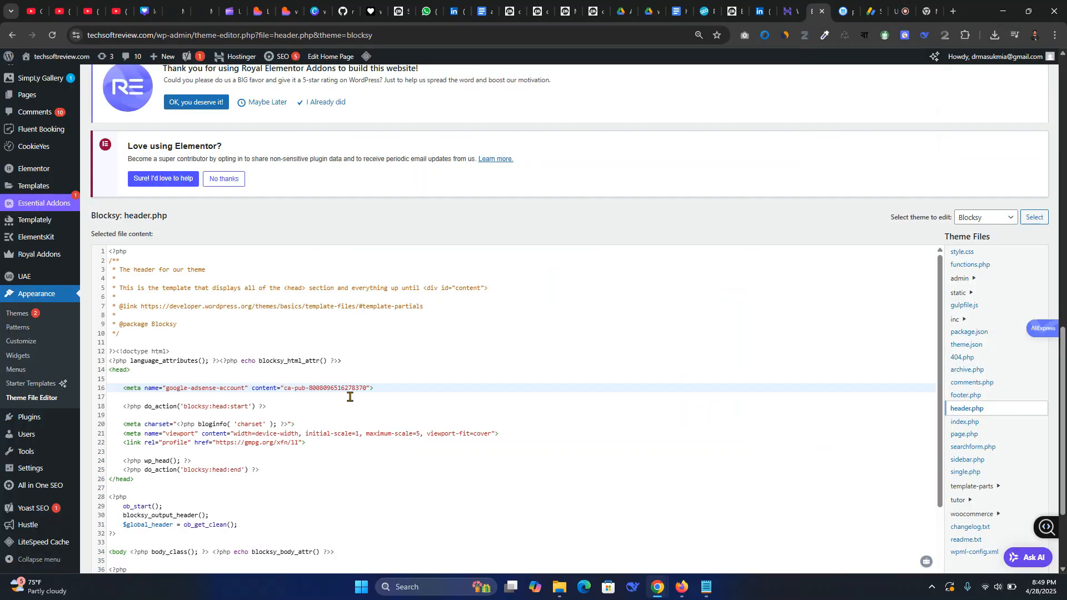
drag(385, 388, 122, 388)
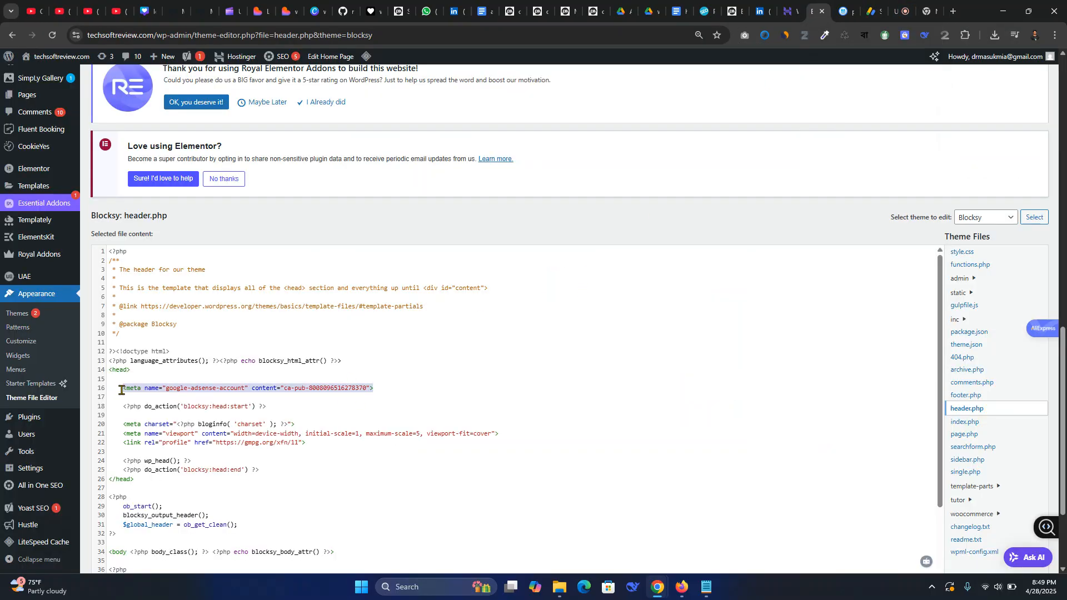
click(453, 391)
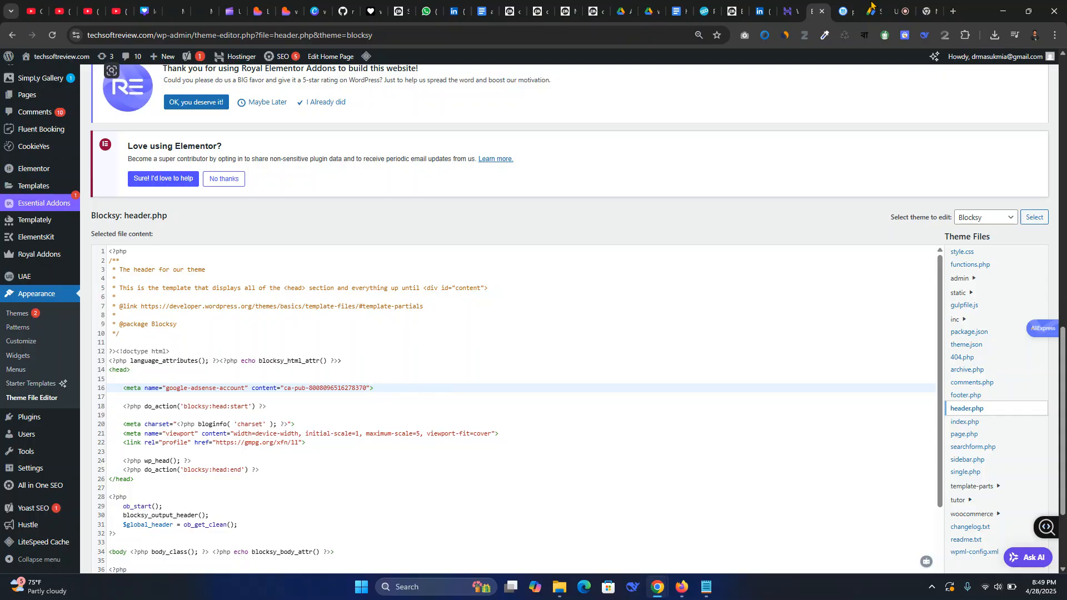
Update the Blocksy header.php file with the AdSense meta tag in its head section
scroll(800, 212, down, 3)
scroll(388, 336, down, 3)
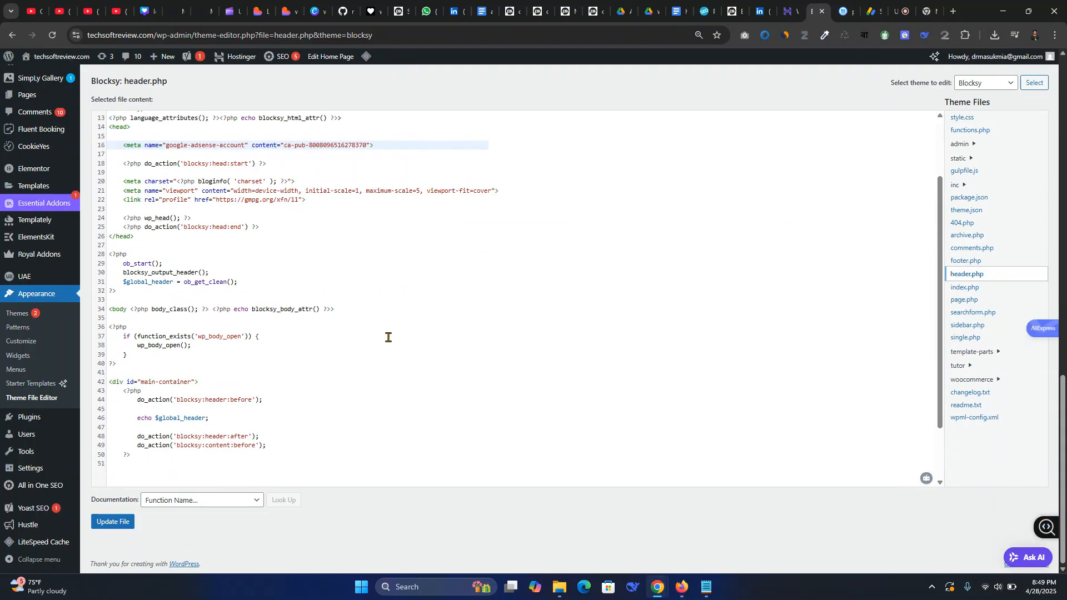
click(113, 523)
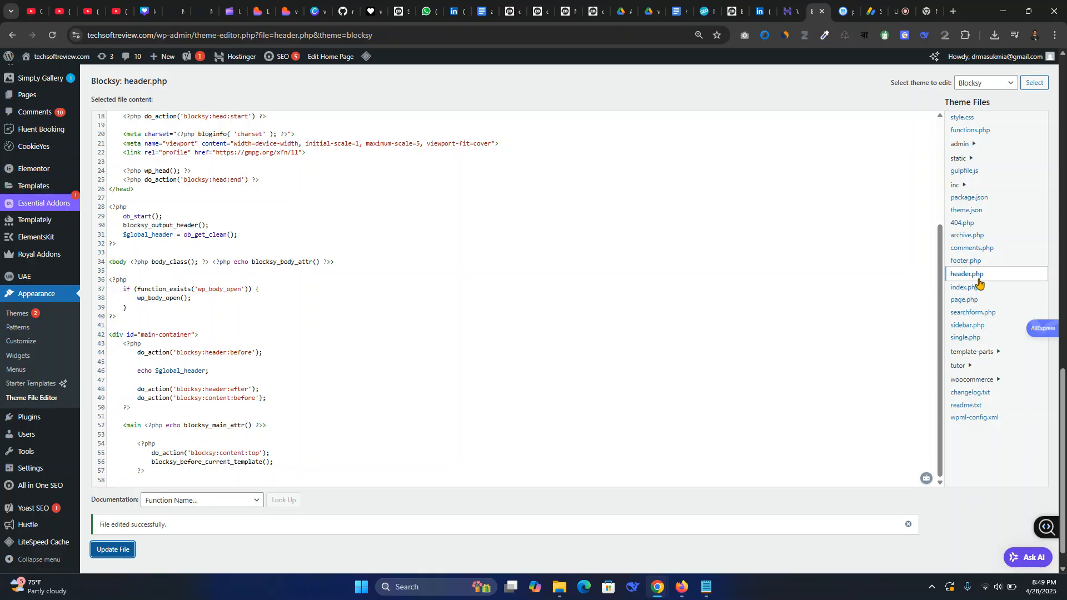
scroll(572, 364, up, 3)
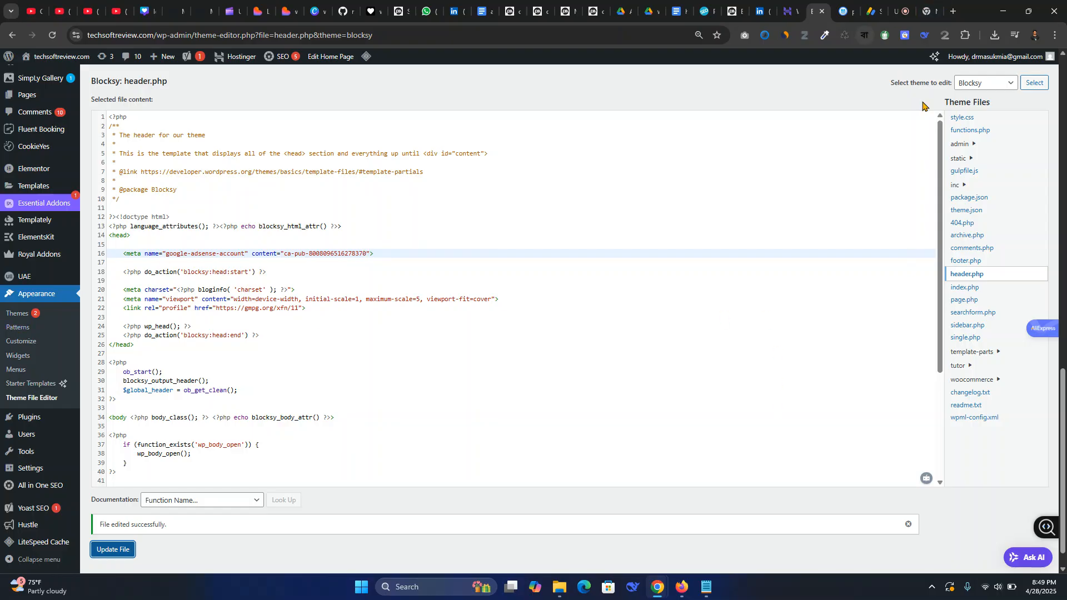
In AdSense, confirm that the HTML meta tag is placed, verify ownership of techsoftreview.com and continue to the review request
click(876, 6)
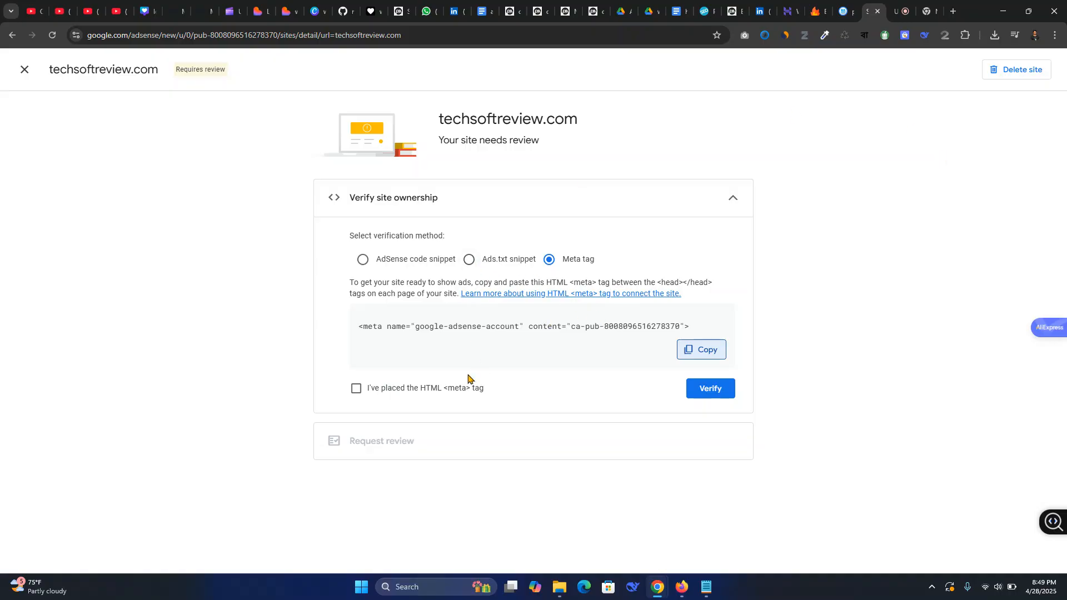
click(428, 388)
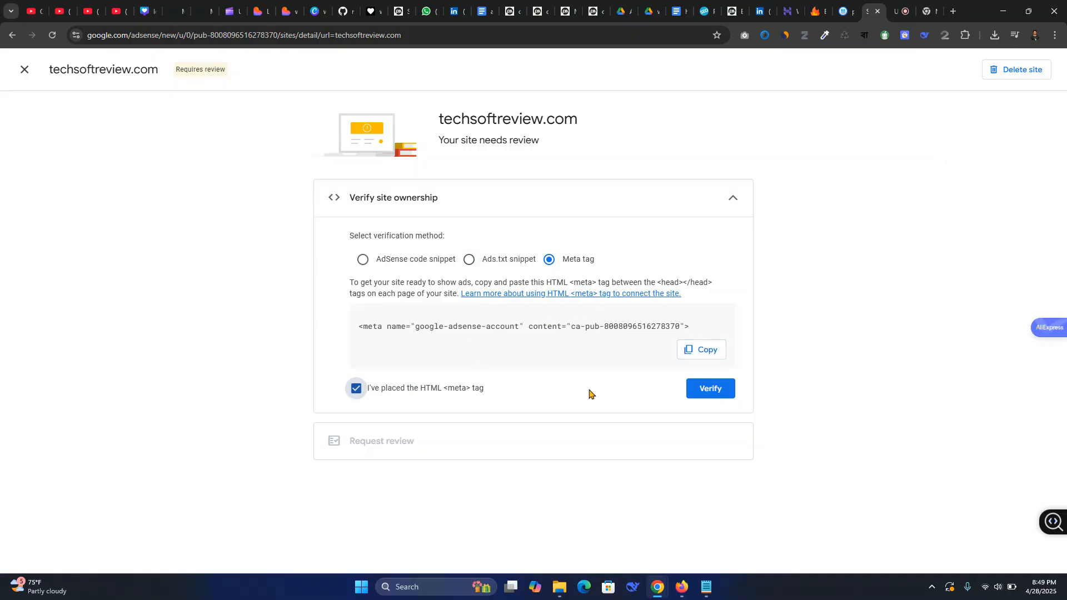
click(714, 390)
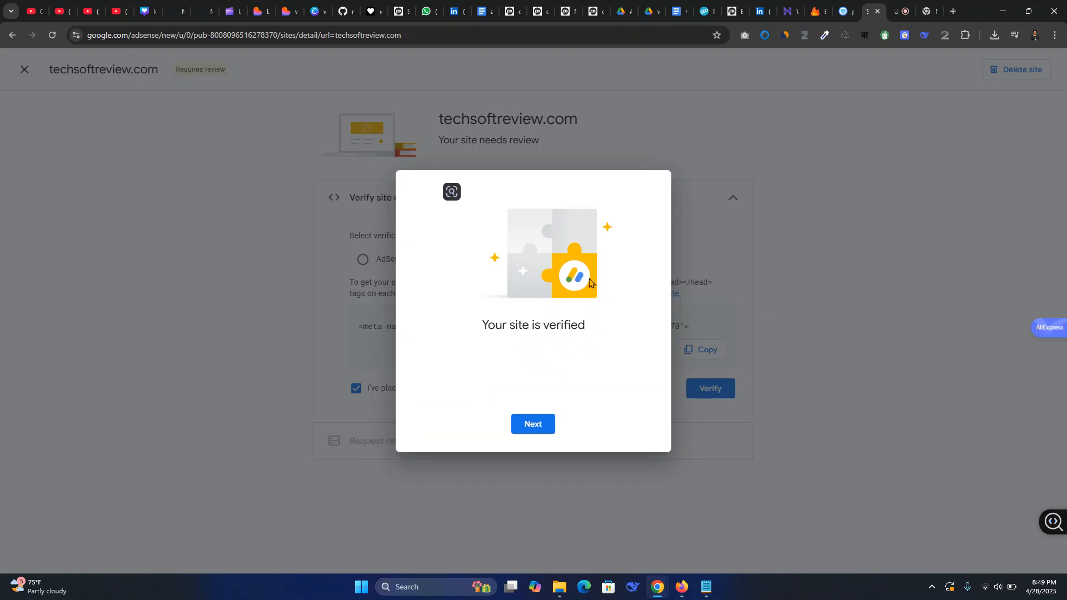
click(532, 427)
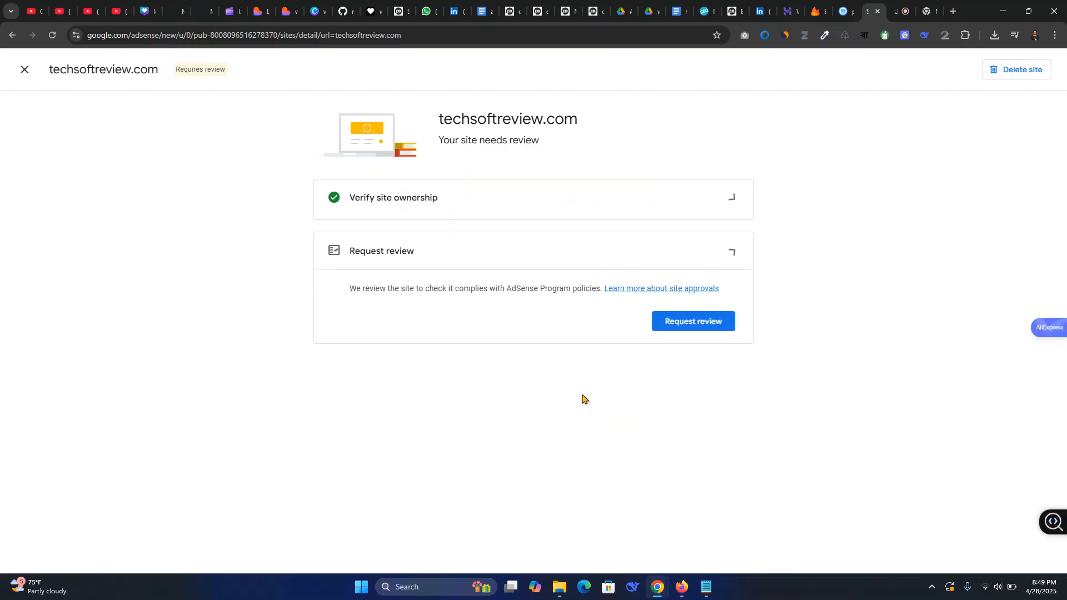
Request the AdSense review for techsoftreview.com and return to the sites list to check its Ads.txt status
click(700, 316)
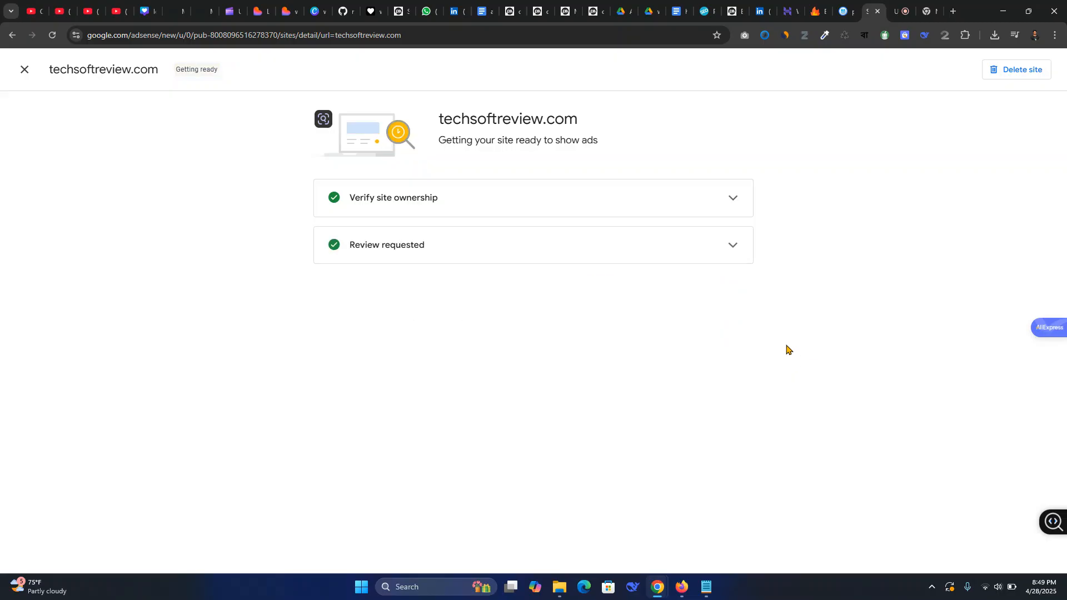
click(26, 70)
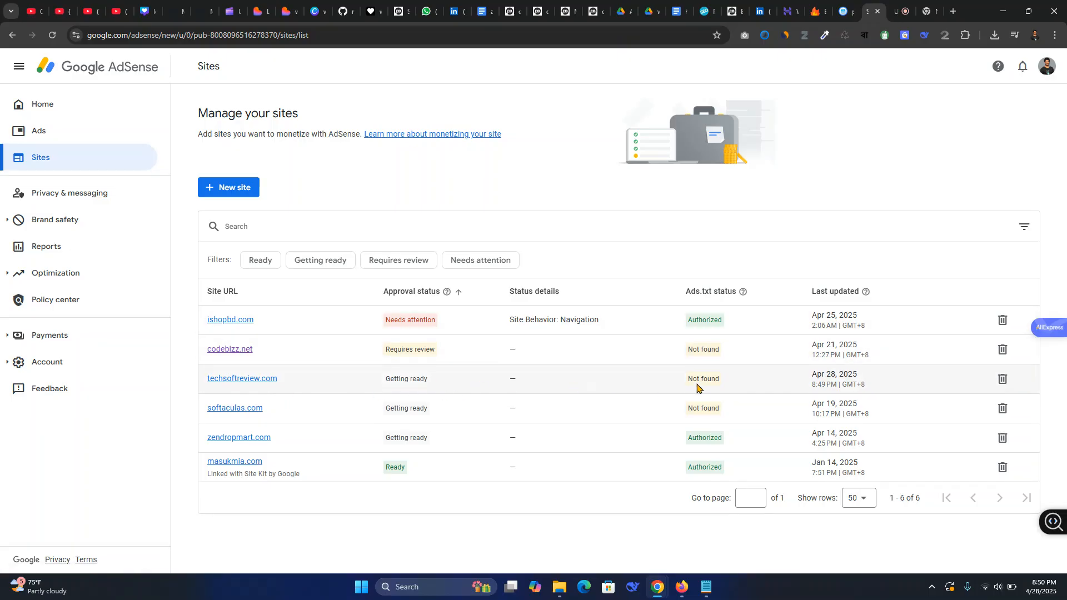
drag(729, 384, 667, 386)
click(769, 422)
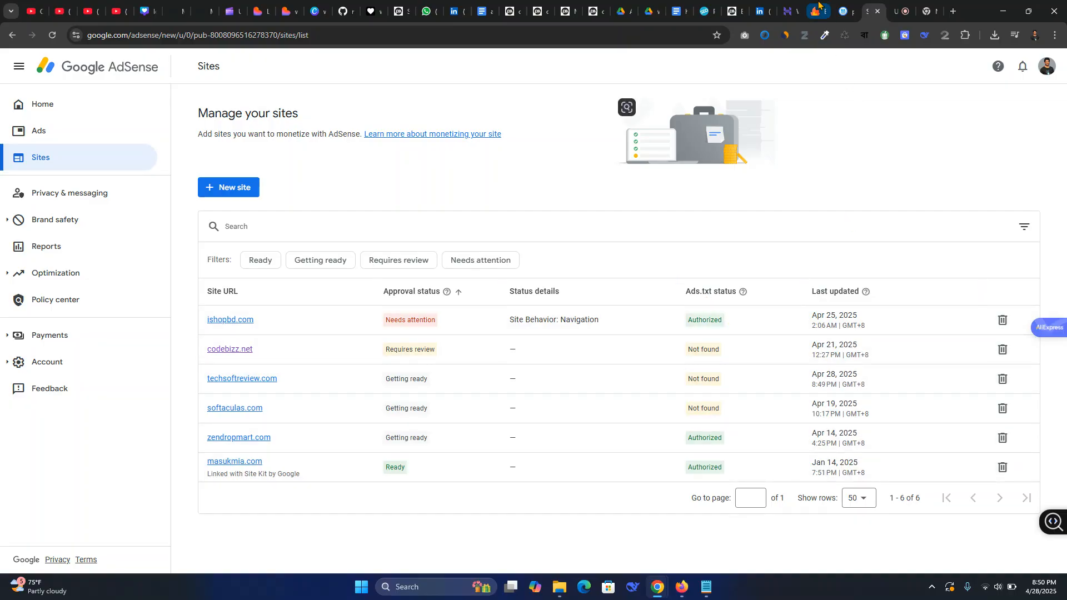
In the WordPress theme file editor, make the google-adsense-account meta tag in header.php self-closing by adding a slash before its closing bracket
click(815, 7)
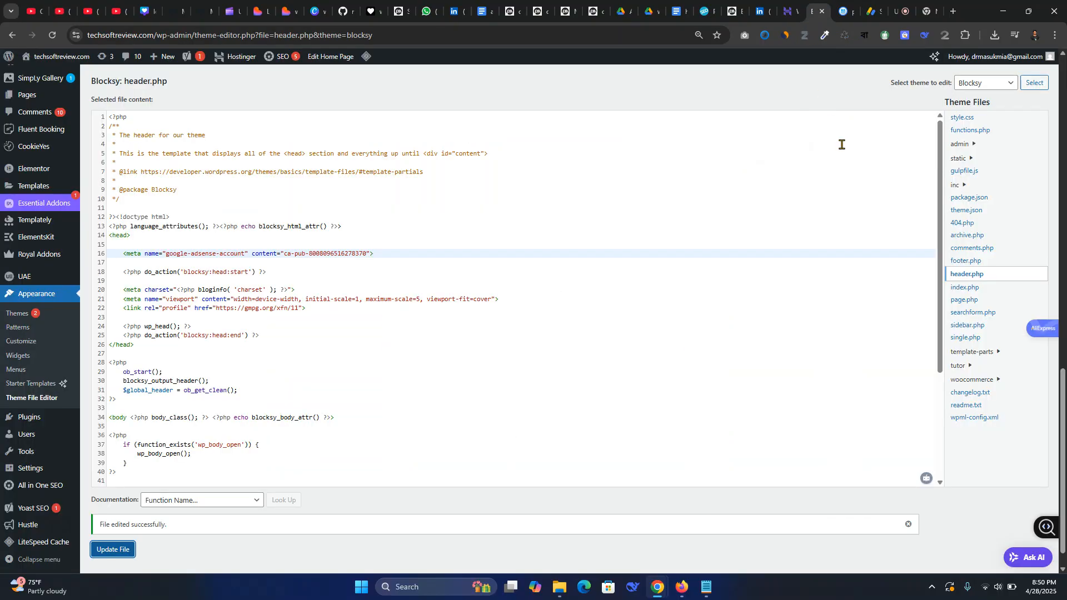
scroll(381, 305, up, 4)
scroll(312, 336, down, 3)
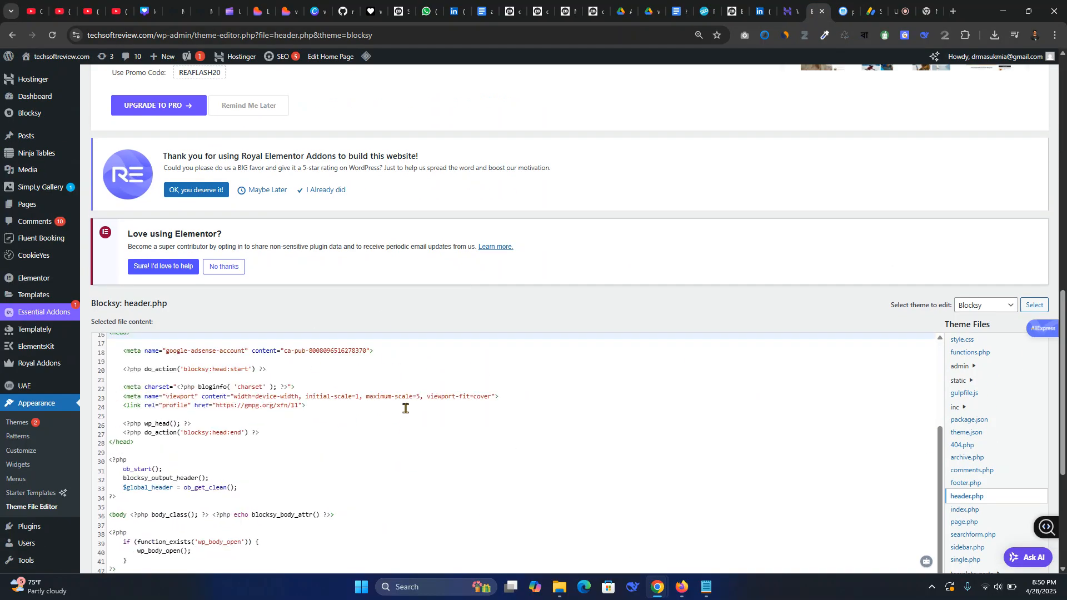
scroll(466, 419, up, 3)
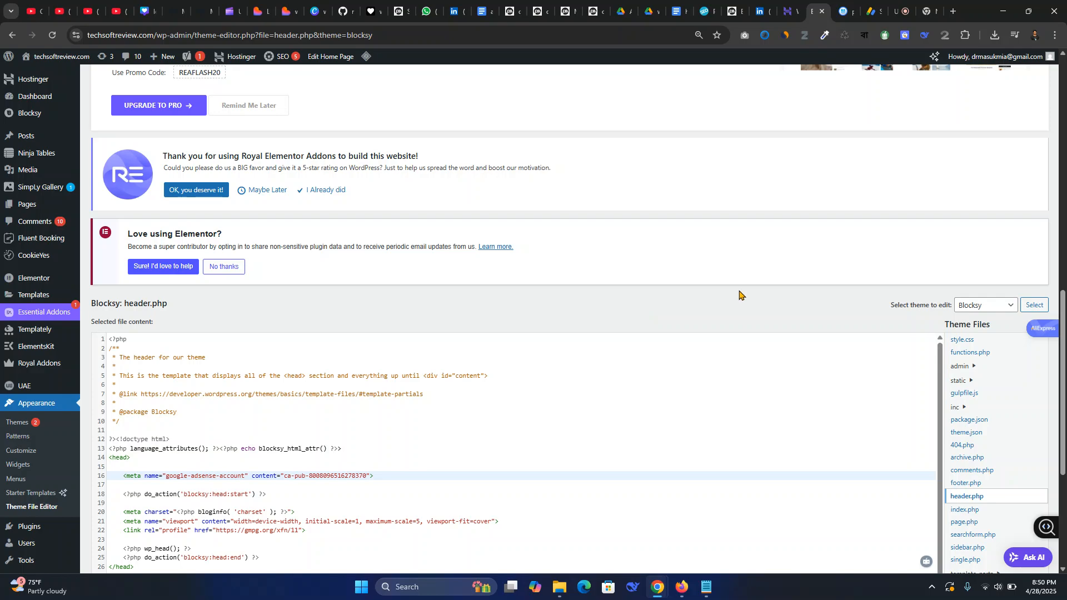
scroll(742, 297, down, 3)
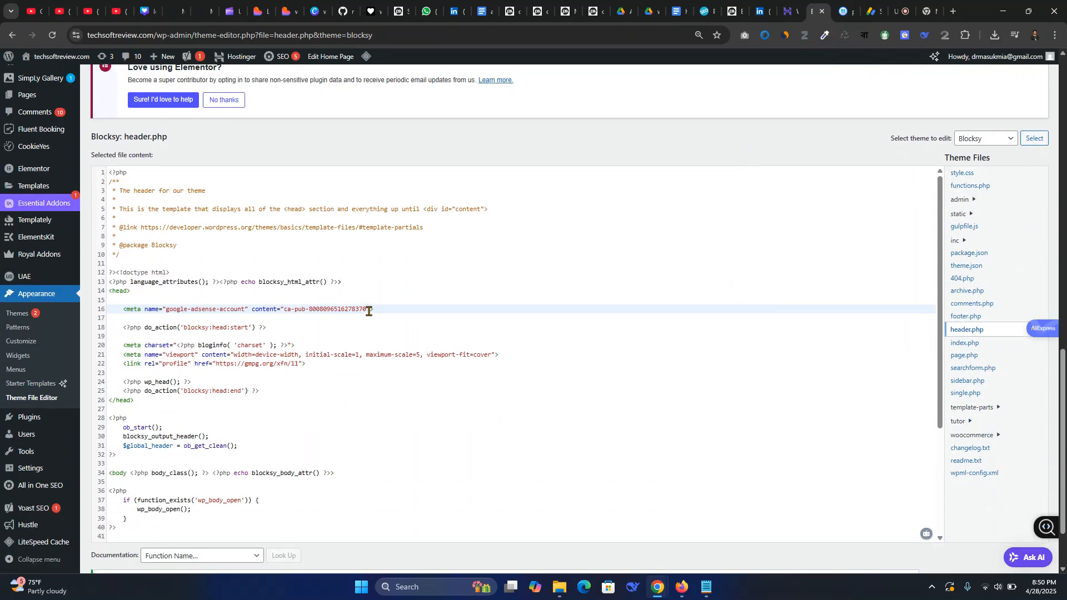
key(shift+Home)
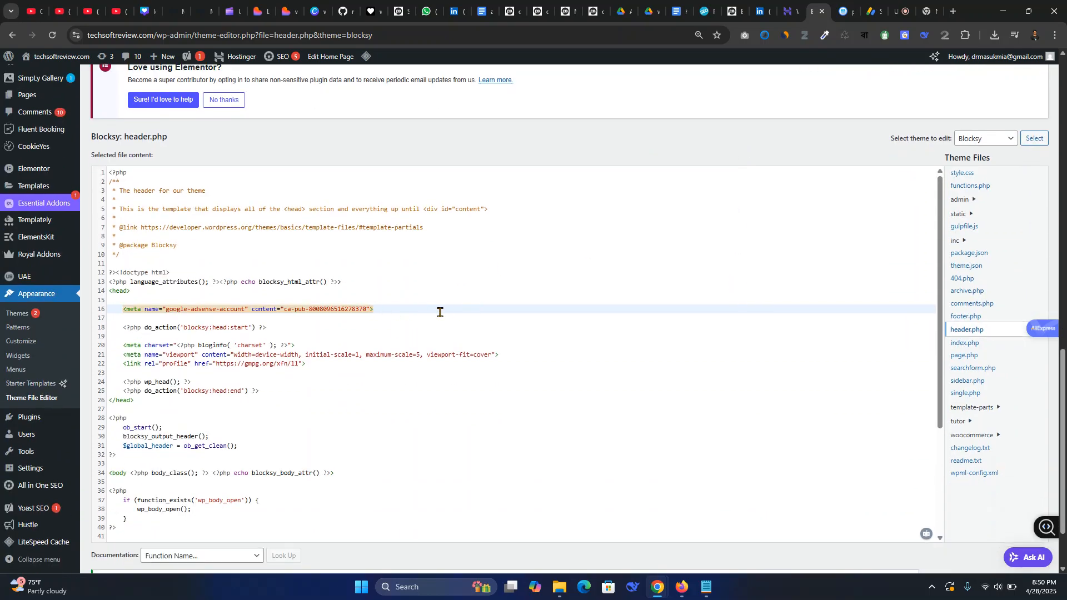
text(/)
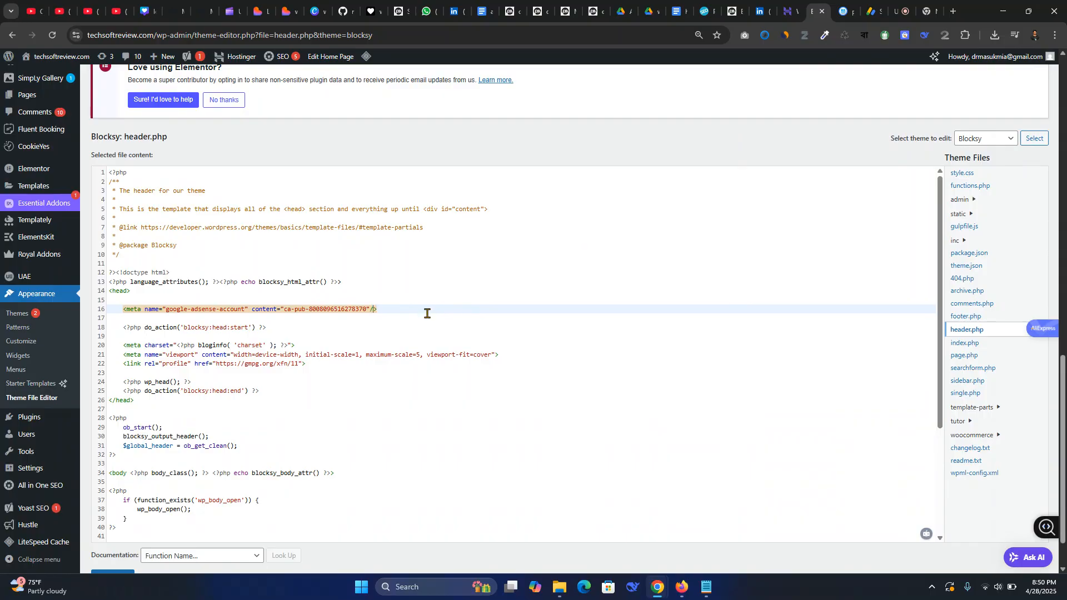
Look through the rest of the Blocksy header.php code and update the file with the self-closing meta tag
scroll(453, 358, down, 1)
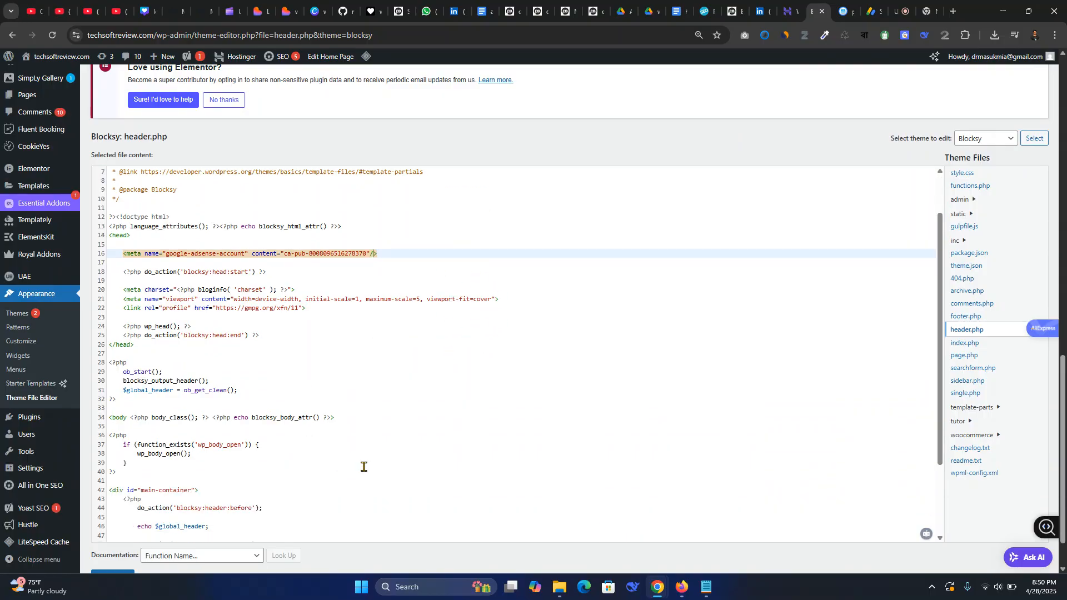
scroll(319, 405, down, 1)
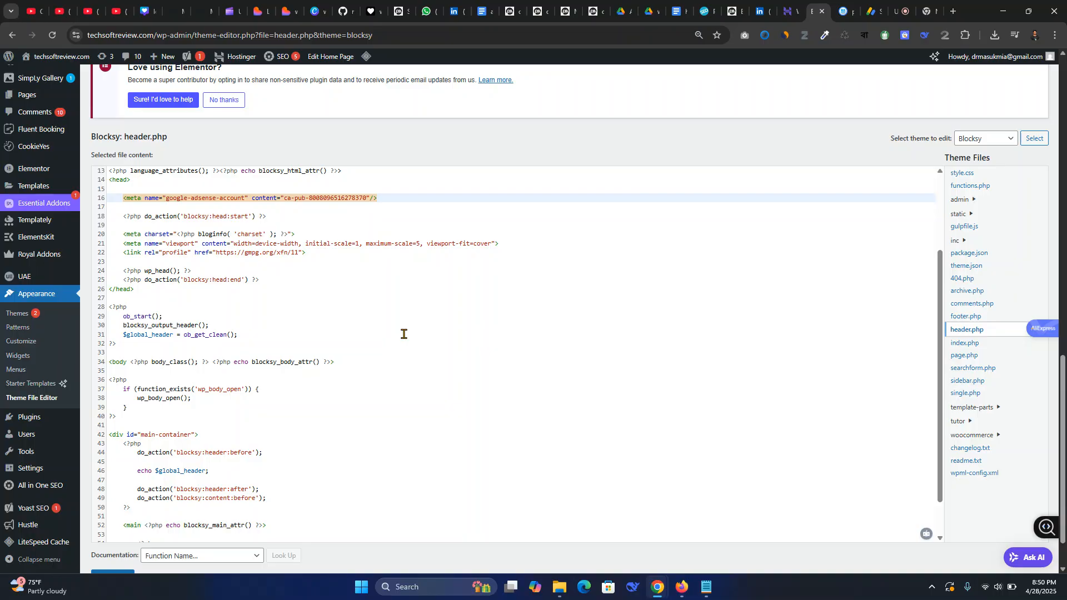
scroll(321, 250, down, 2)
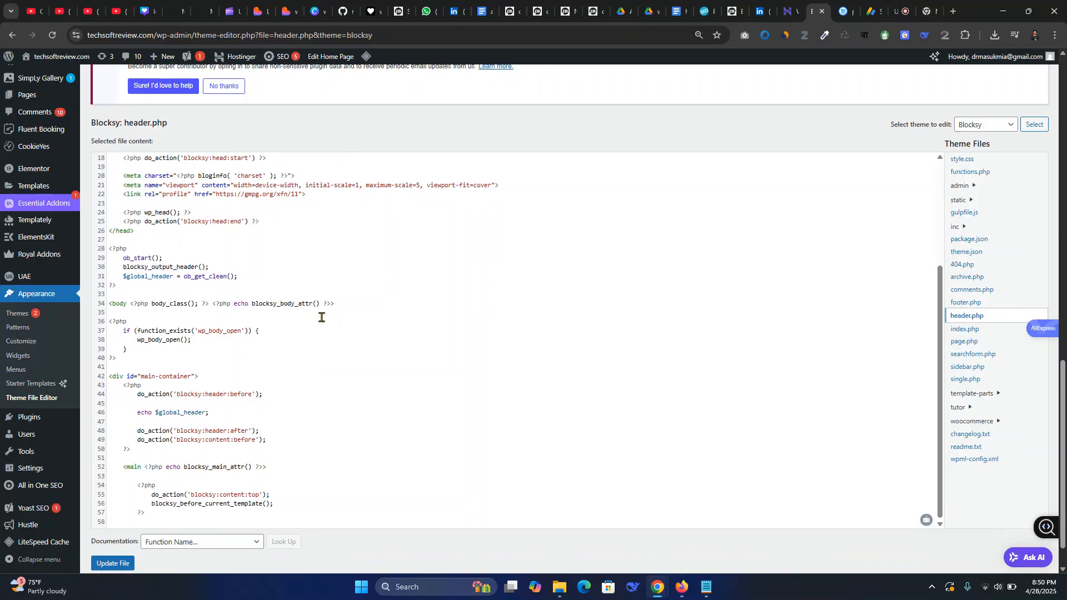
scroll(315, 365, up, 3)
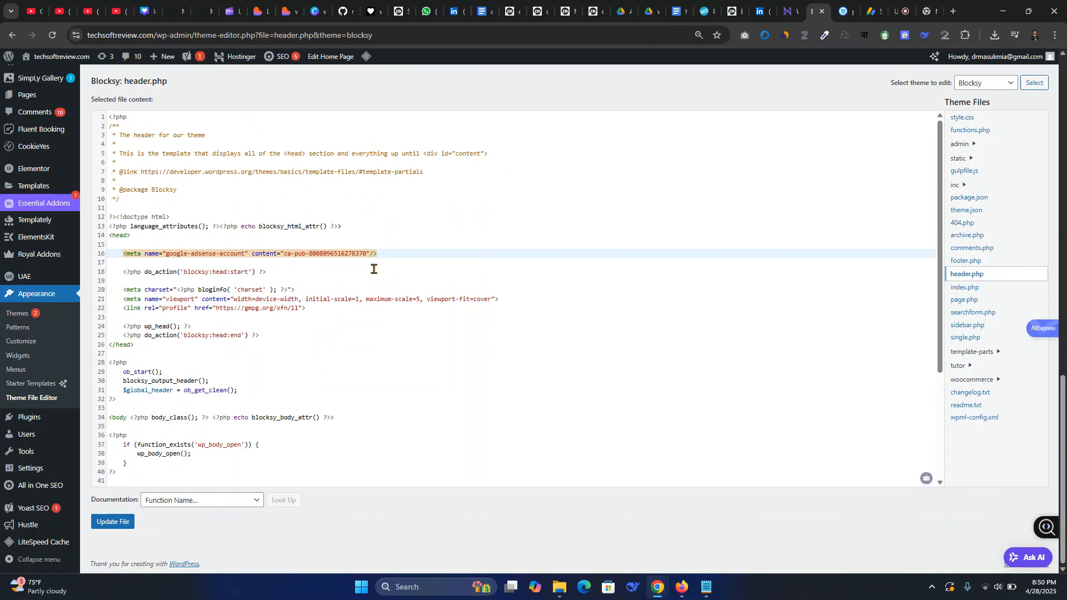
scroll(360, 355, down, 2)
click(118, 524)
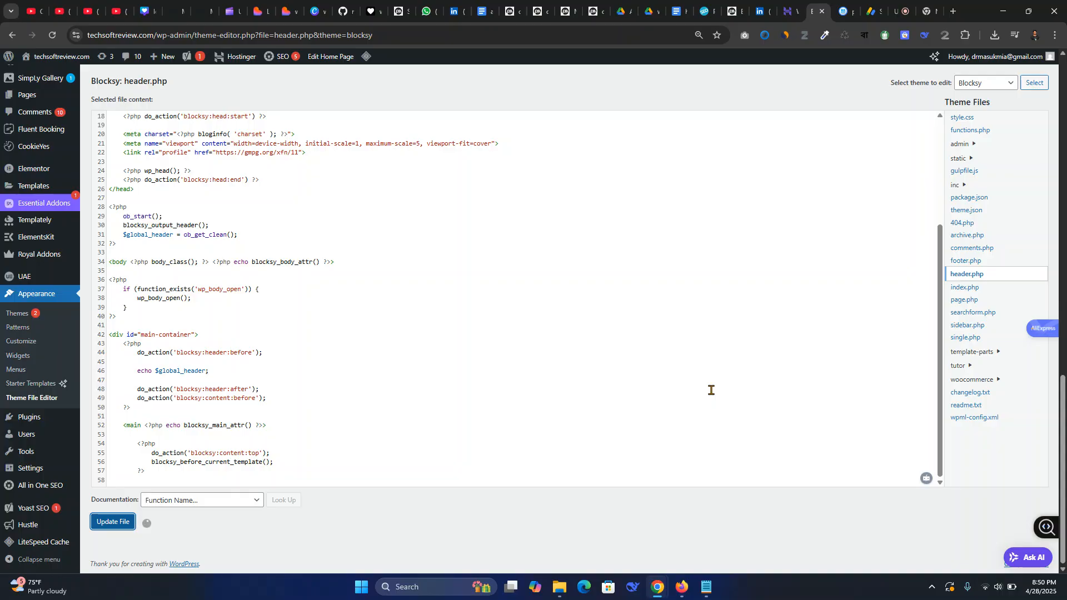
Switch back to AdSense, reload the sites list and check the Ads.txt status of techsoftreview.com
click(874, 11)
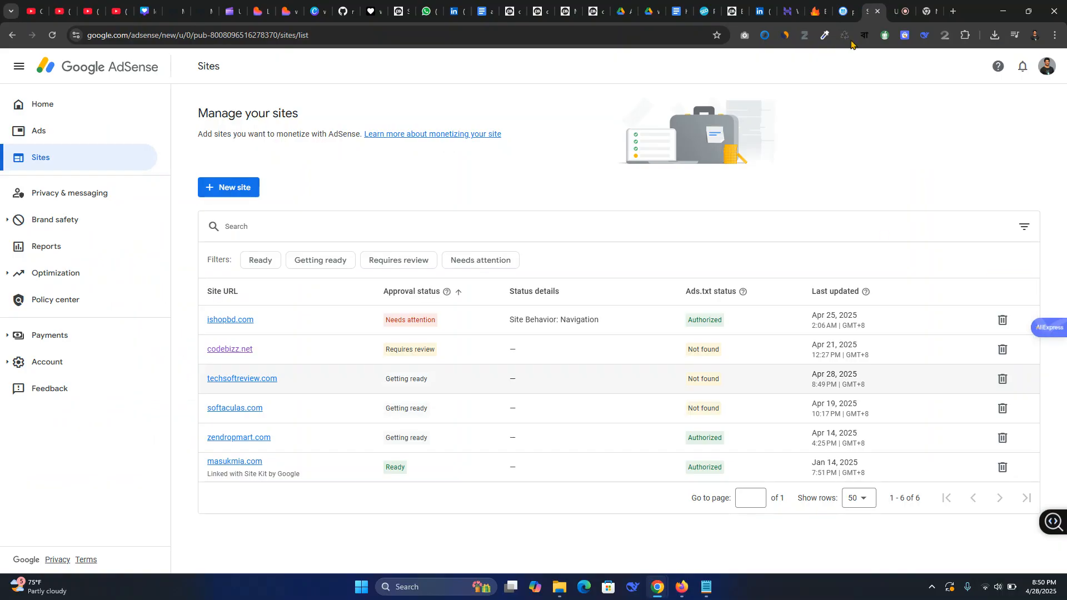
click(52, 35)
drag(722, 383, 681, 381)
click(727, 381)
drag(721, 382, 682, 380)
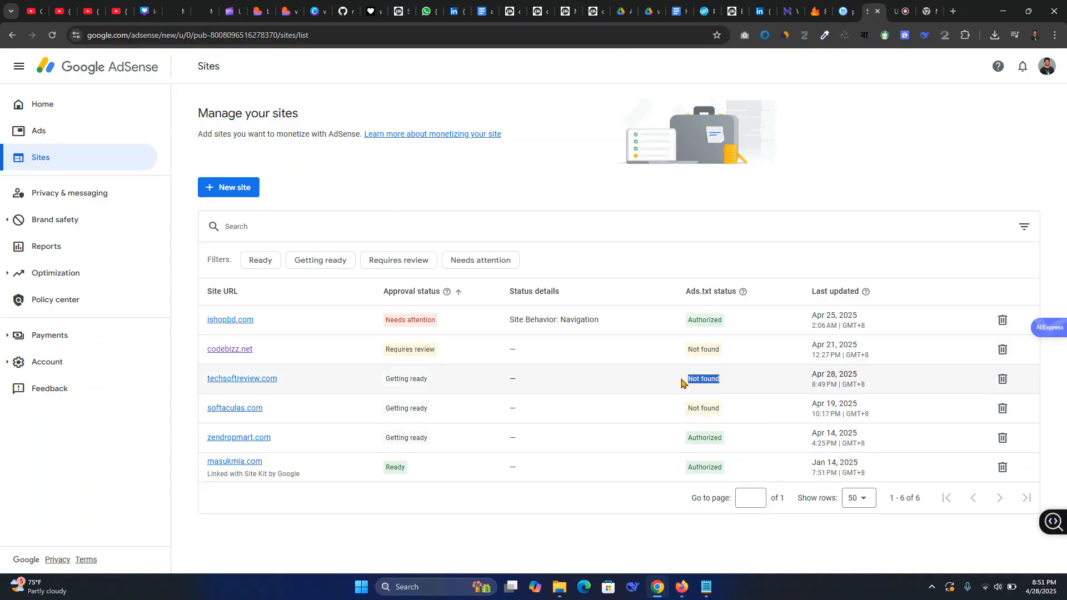
click(777, 188)
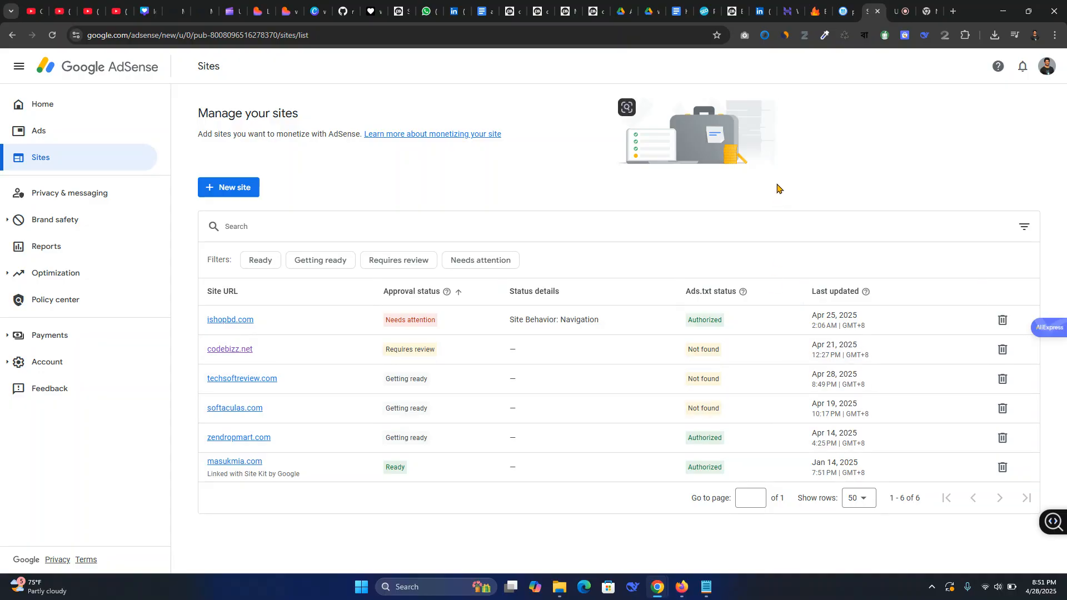